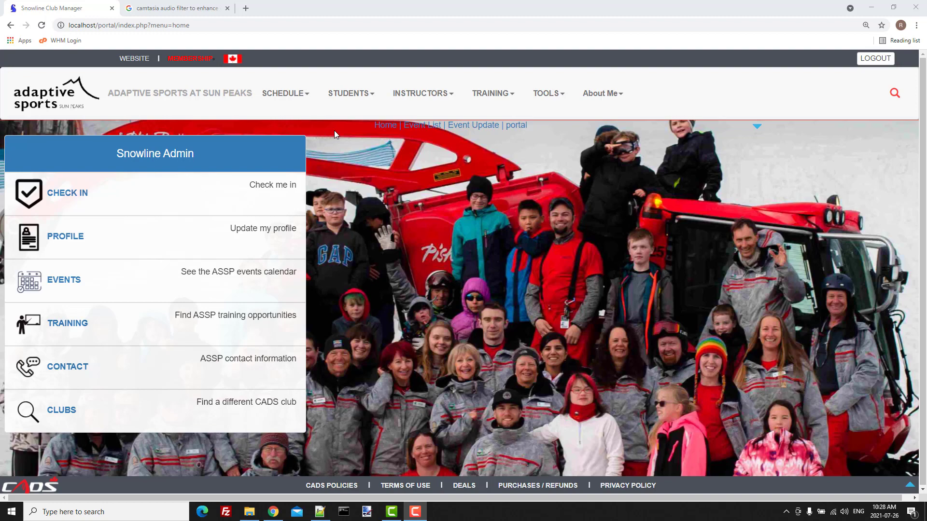
Step: Open the Training Event List showing the 21/22 season's scheduled events
left_click(547, 97)
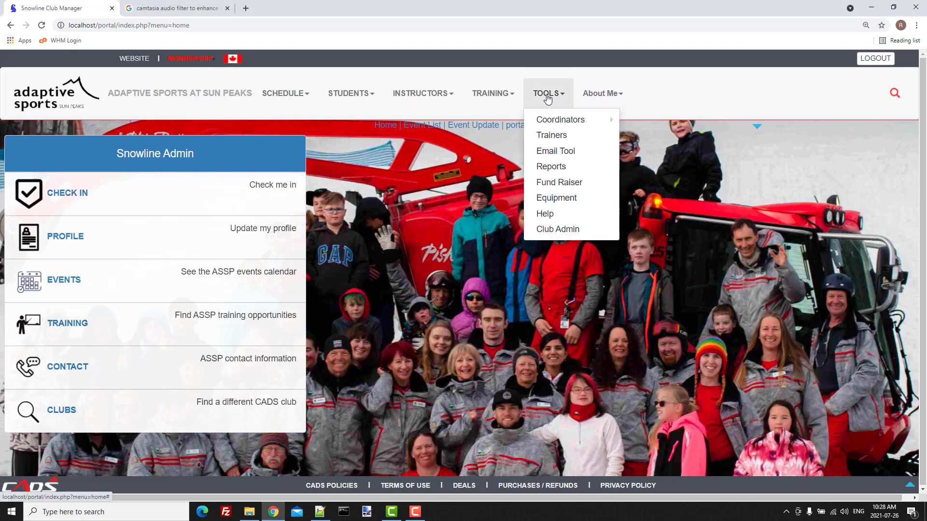
left_click(497, 97)
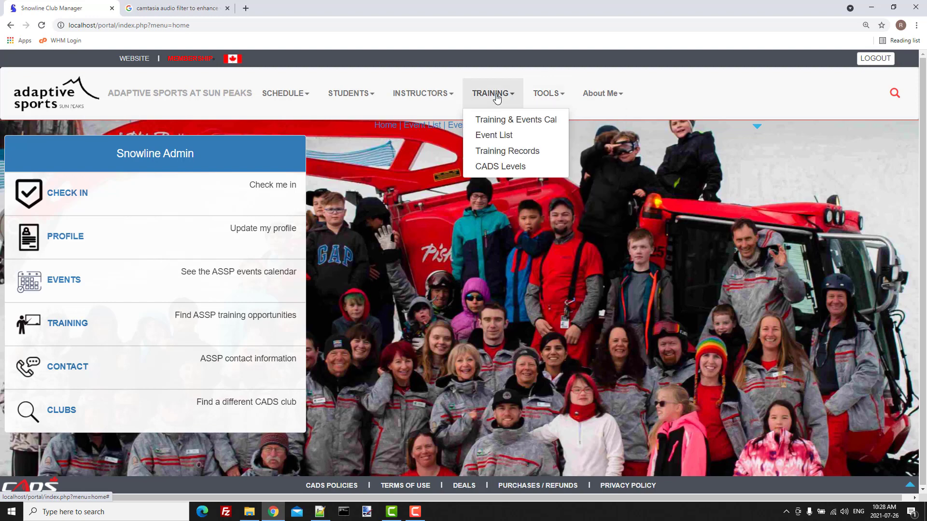
left_click(490, 140)
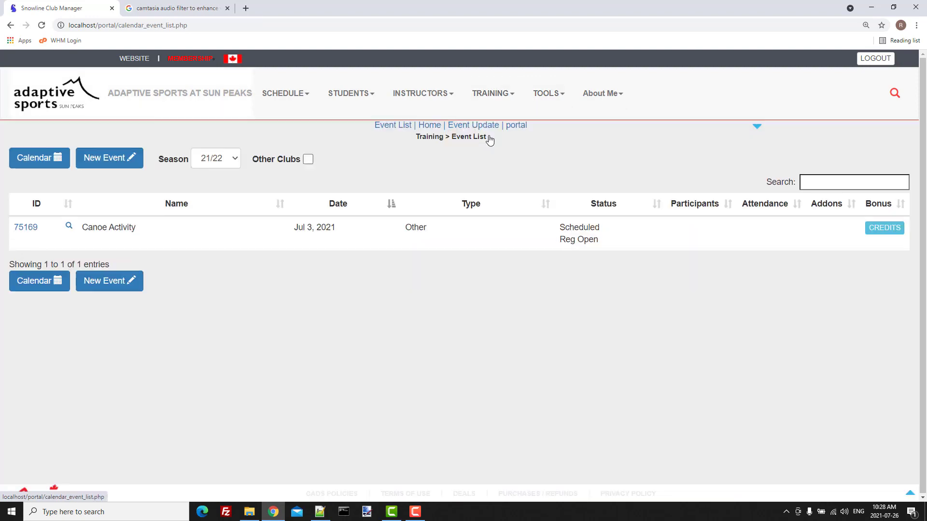
Step: Create and save a new event titled 'Example Event' with type Instructor Training
left_click(107, 151)
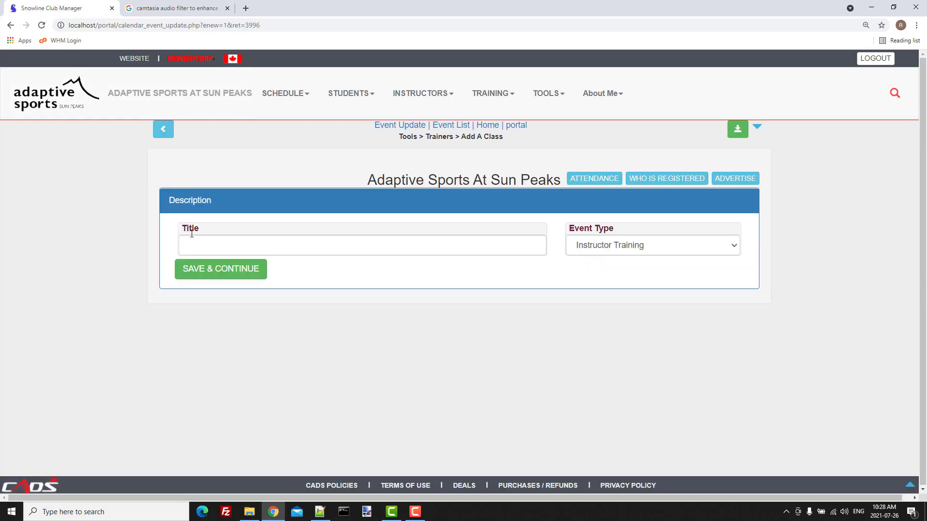
left_click(193, 244)
type("Ema")
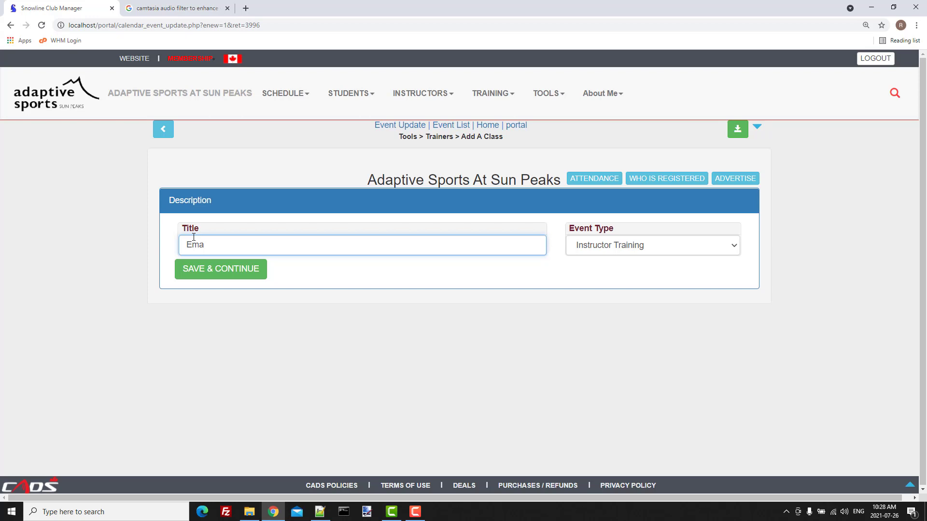
key("BackSpace")
key("BackSpace")
type("xample Event")
left_click(737, 248)
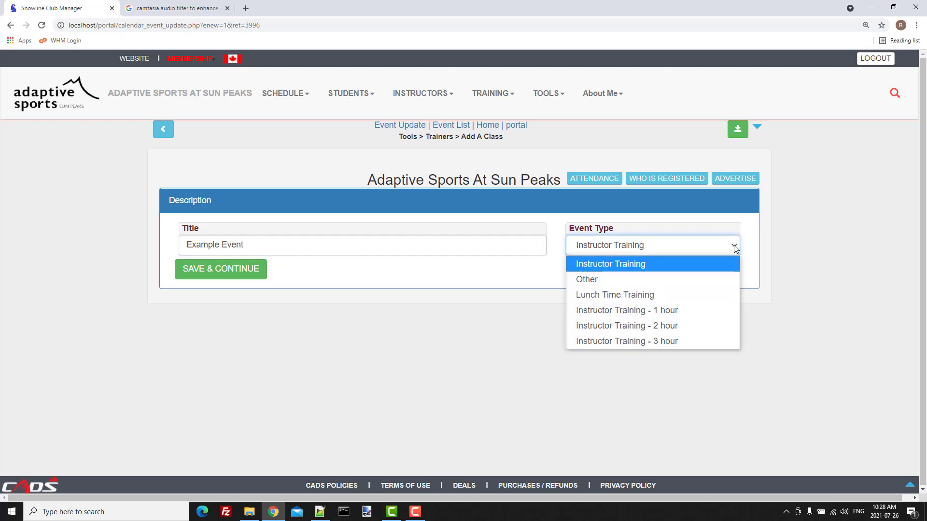
left_click(592, 267)
left_click(223, 269)
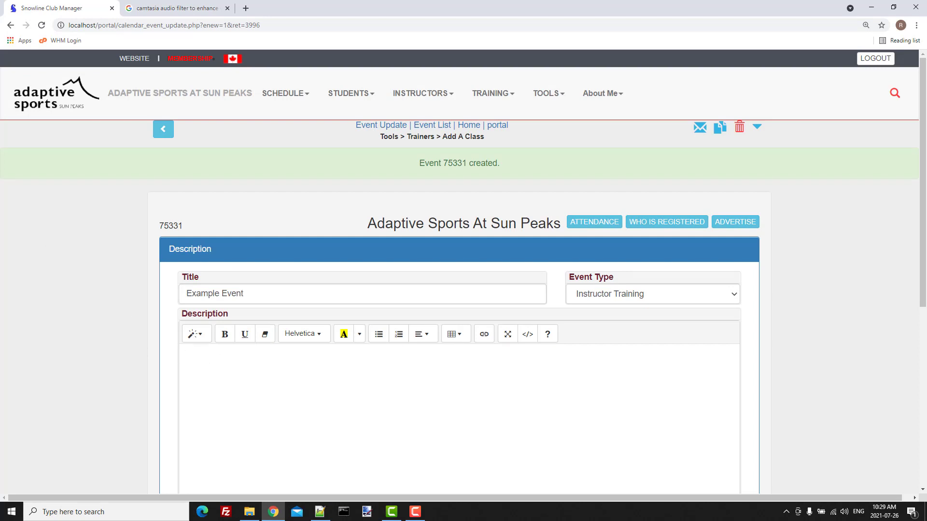
Step: Paste the description 'Start of season Rust and Dust off.' and keep the event Scheduled
type("Start of season Rust and Dust off.")
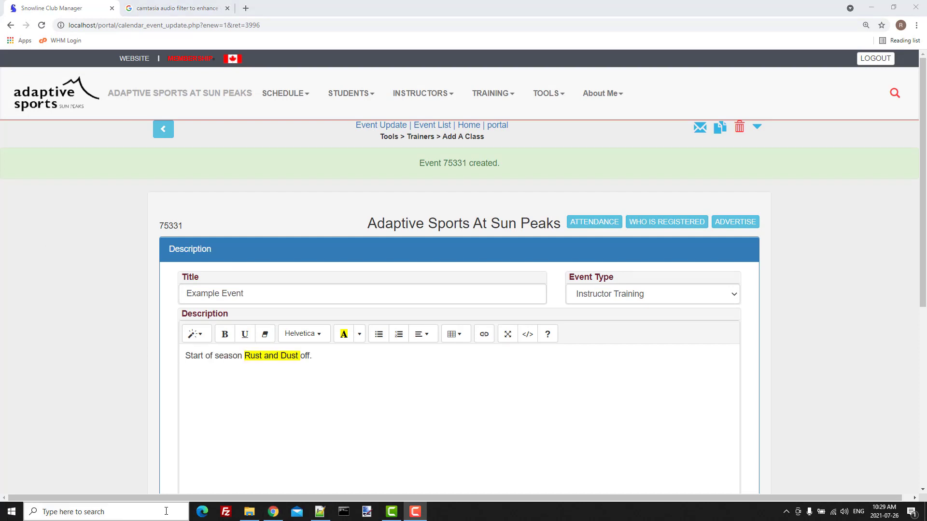
scroll(266, 412, "down", 3)
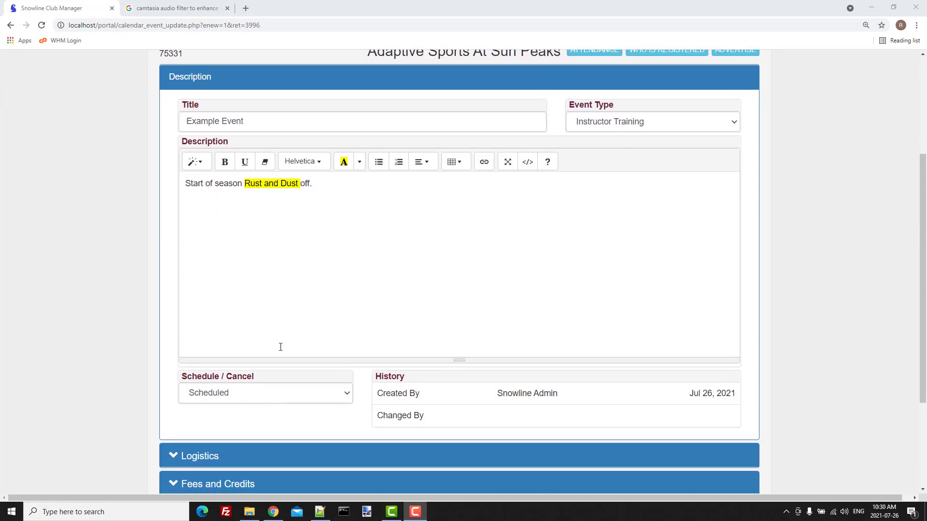
scroll(280, 347, "down", 3)
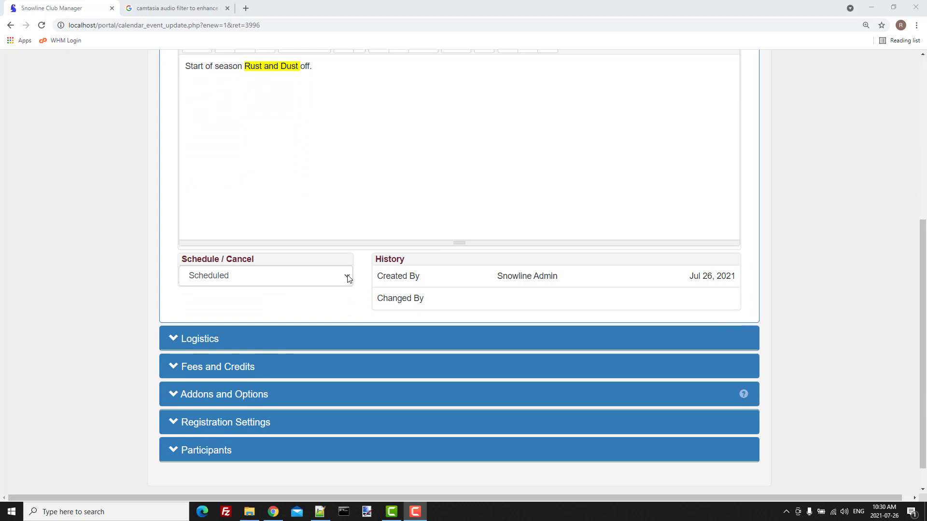
left_click(348, 276)
left_click(347, 279)
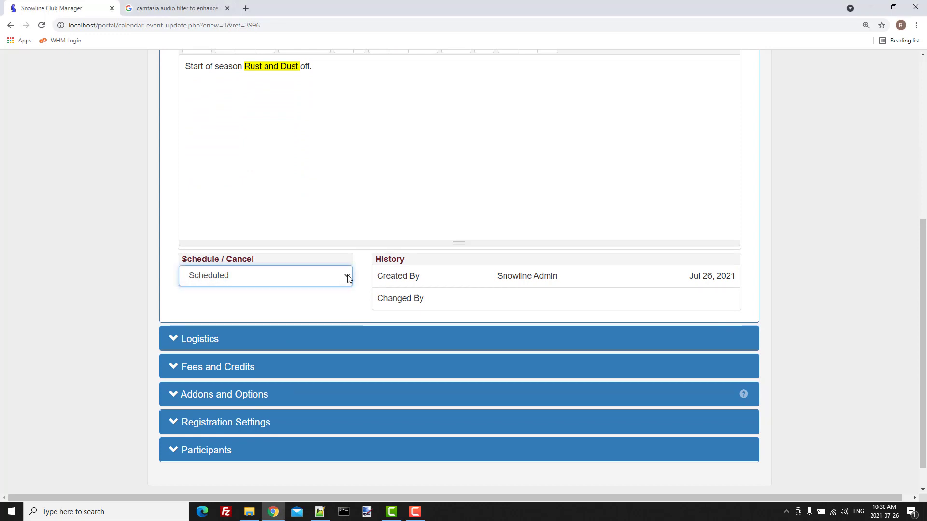
scroll(210, 308, "down", 1)
Step: Enter logistics: Ski Club Main Lobby, Oct 30, 2021, 9:00am–4:00pm, plus organizer details; open Fees and Credits
left_click(210, 308)
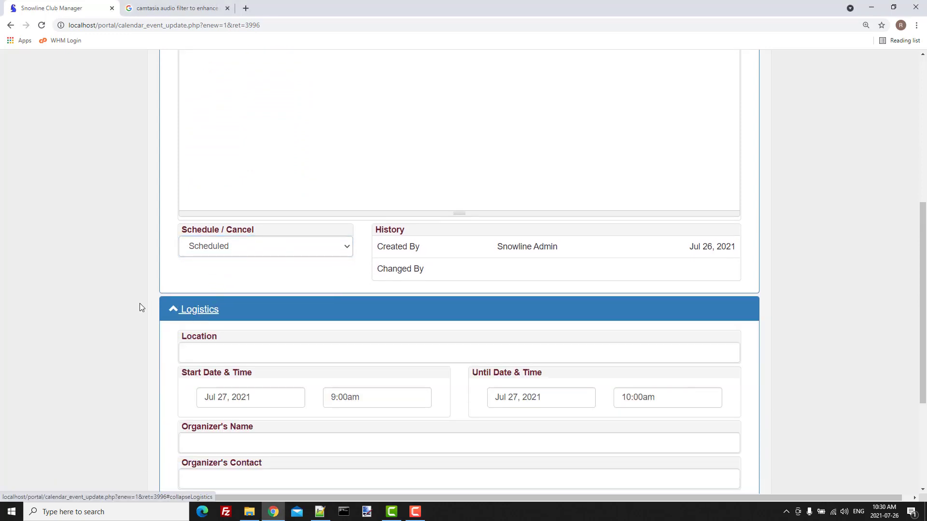
scroll(140, 303, "down", 2)
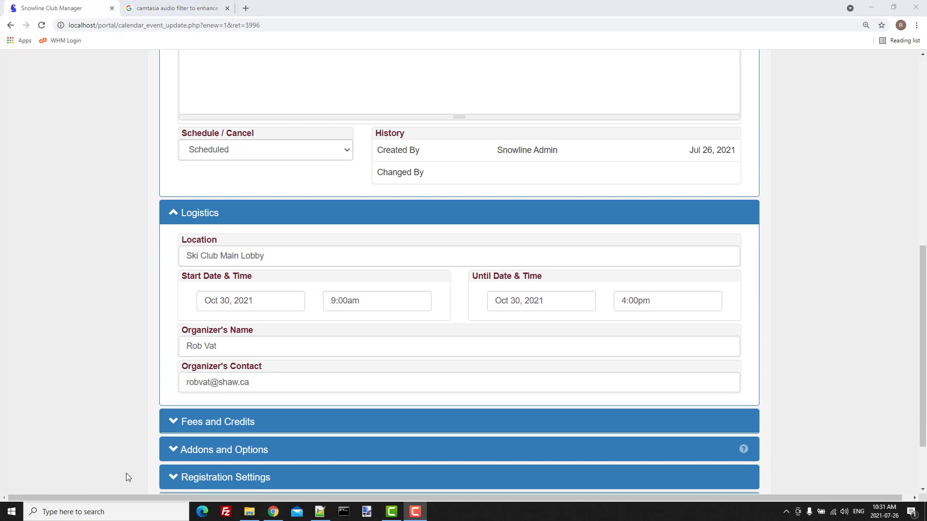
scroll(85, 411, "down", 2)
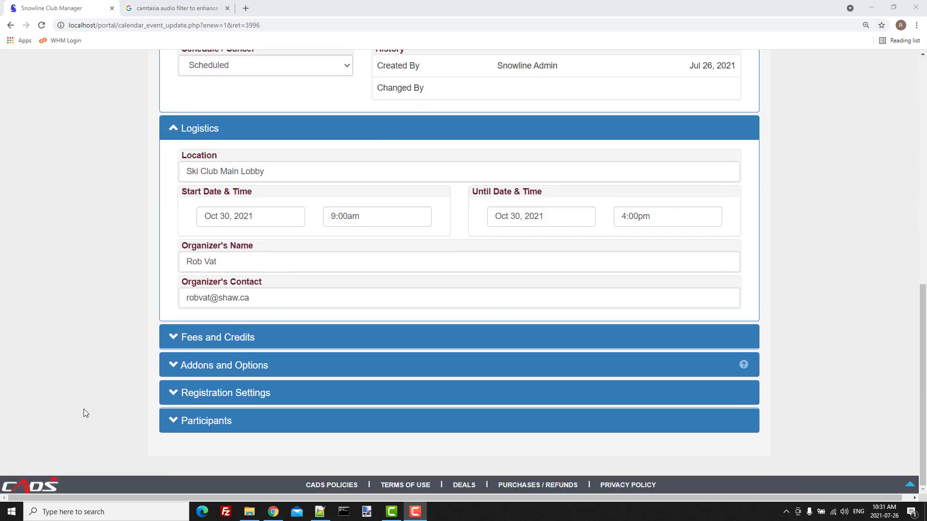
left_click(200, 338)
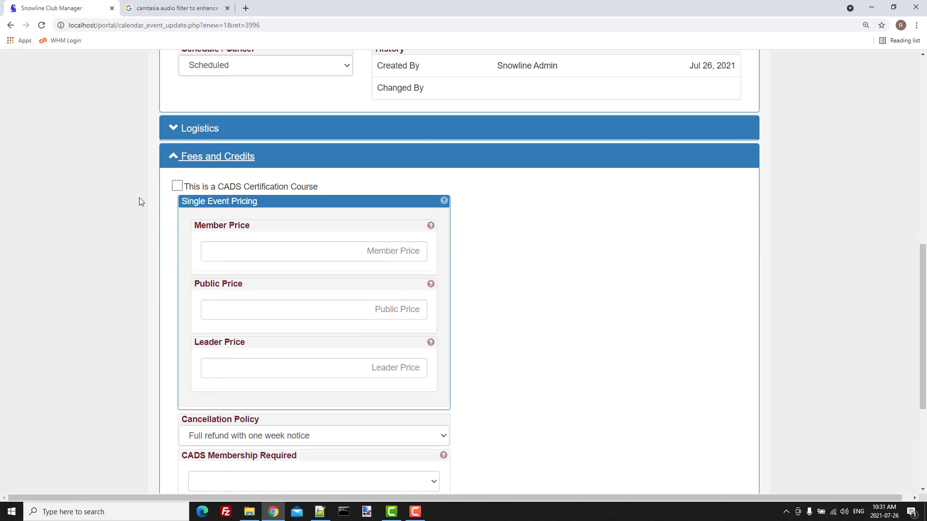
Step: Flag the event as a CADS Certification Course at level Ski Level 1 ASD/CI
left_click(177, 187)
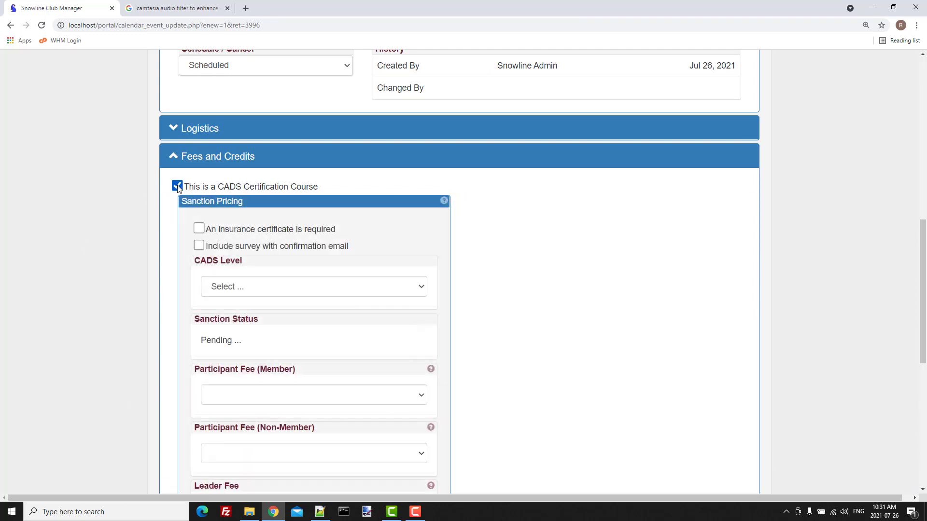
left_click(421, 288)
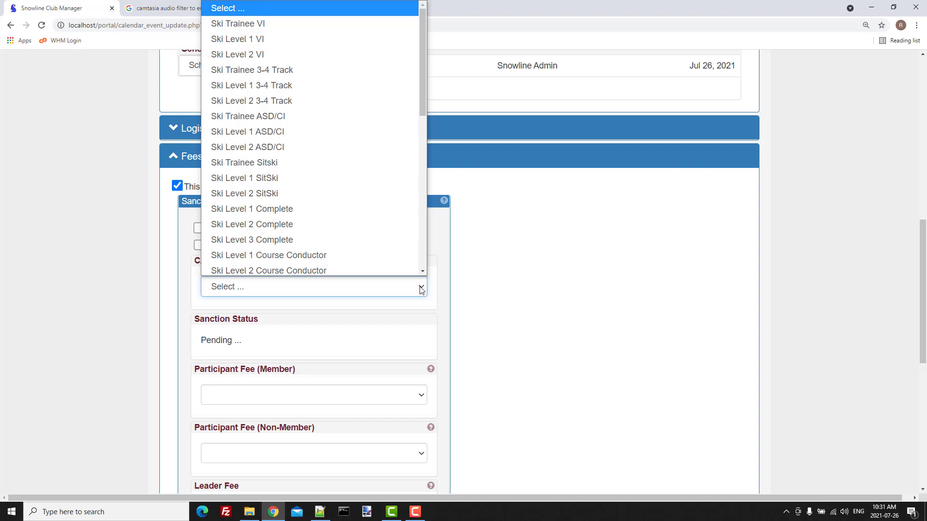
left_click(421, 289)
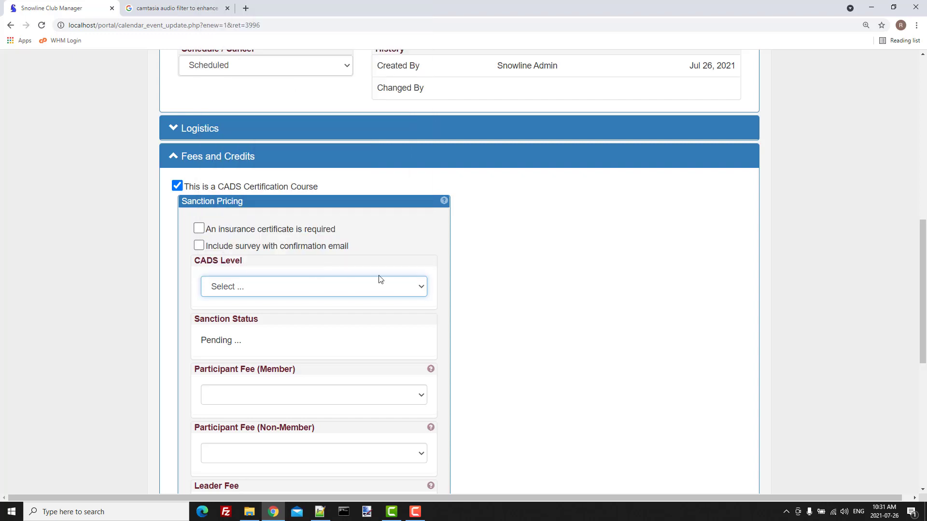
left_click(421, 289)
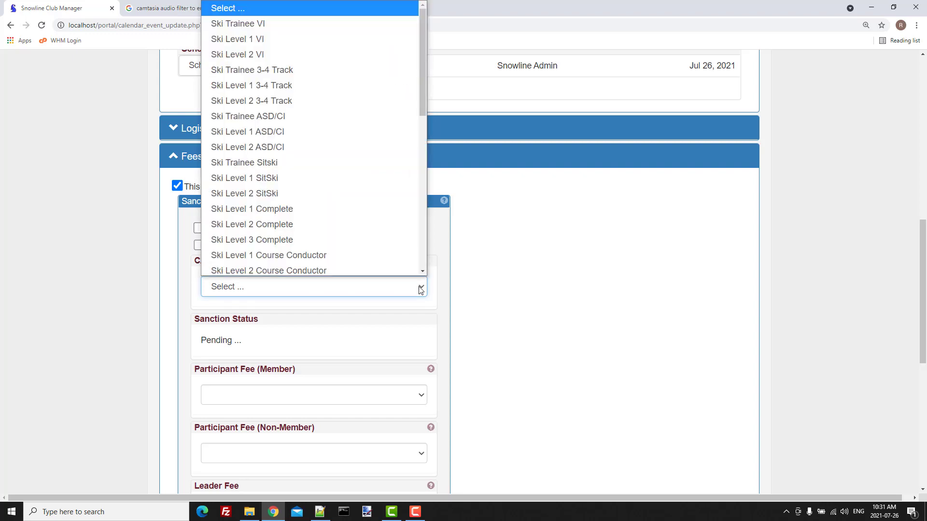
left_click(254, 131)
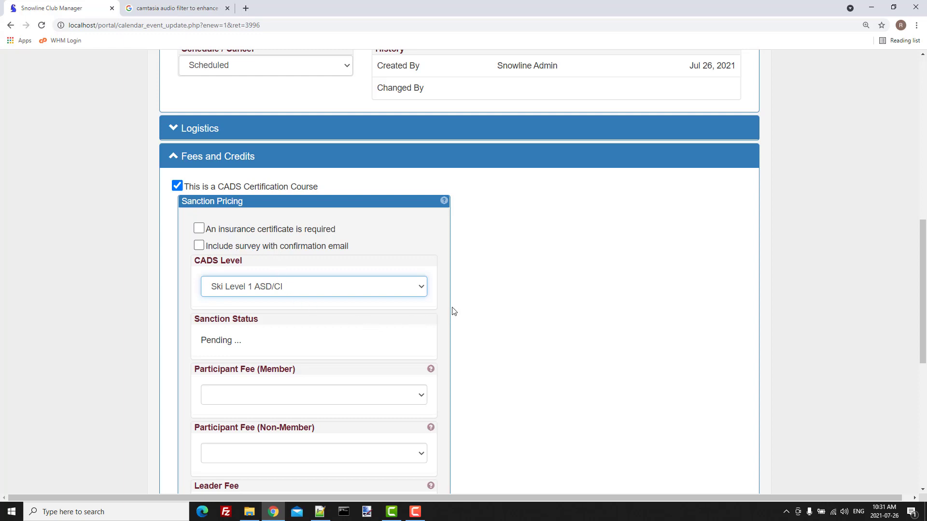
Step: Choose '$50.00 CADS Complete Level 1 Certification' as the member participant fee
scroll(453, 309, "down", 5)
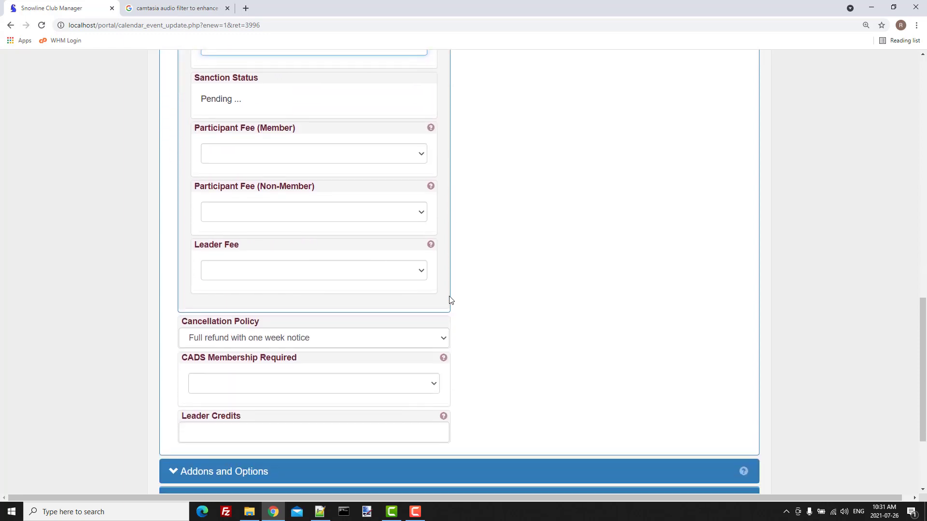
left_click(423, 156)
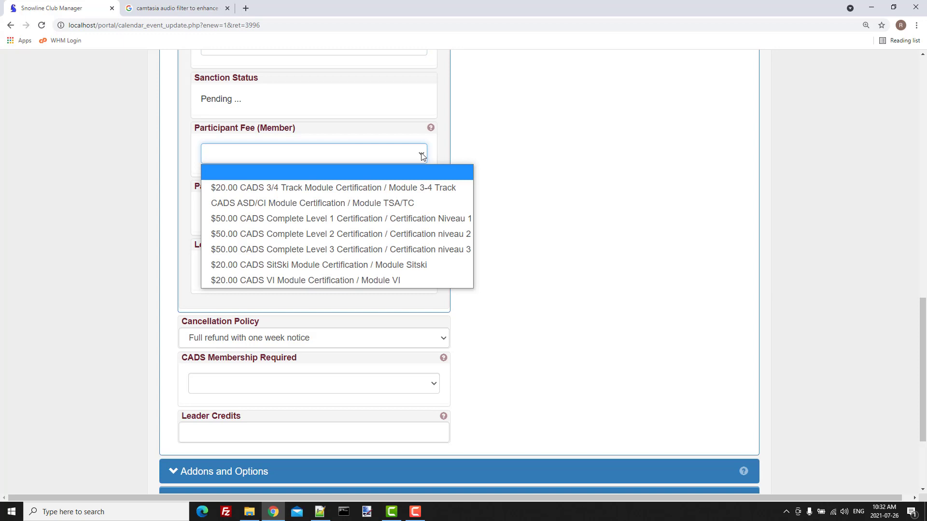
left_click(319, 218)
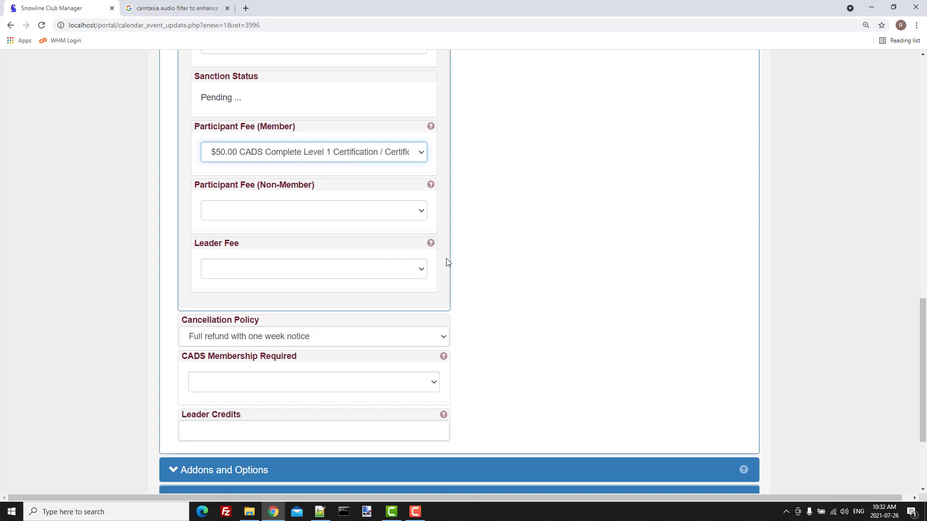
Step: Require the $58.00 Annual Instructor Membership for the event
scroll(447, 263, "down", 3)
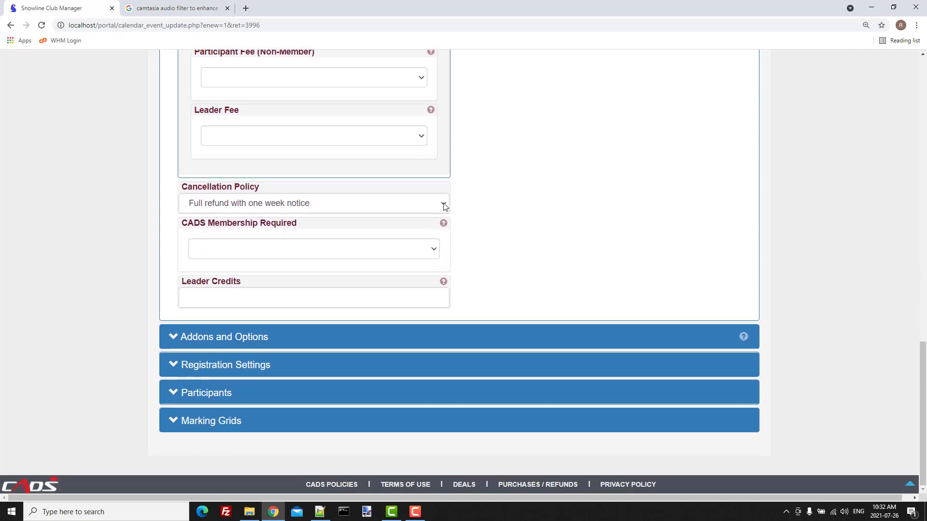
left_click(435, 251)
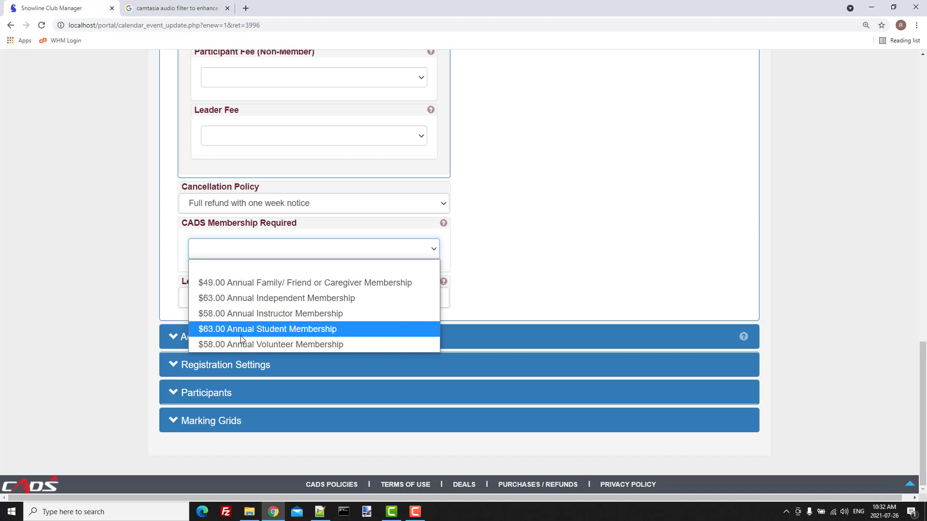
left_click(254, 314)
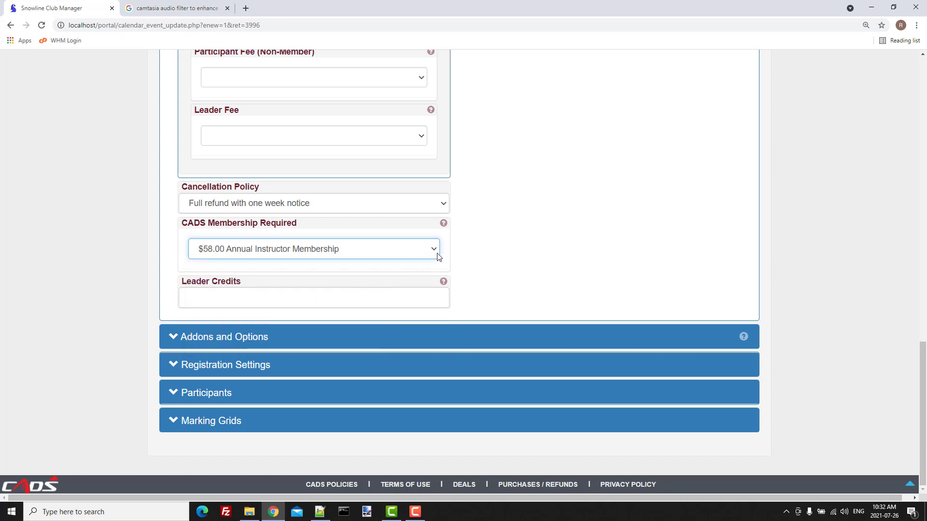
Step: Give the event 2 leader credits and expand the Addons and Options section
left_click(237, 297)
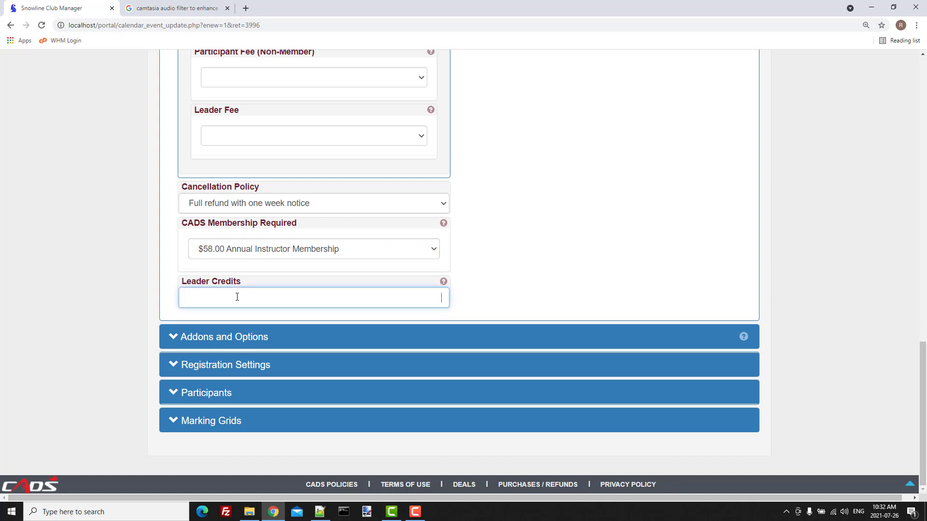
type("2")
left_click(458, 299)
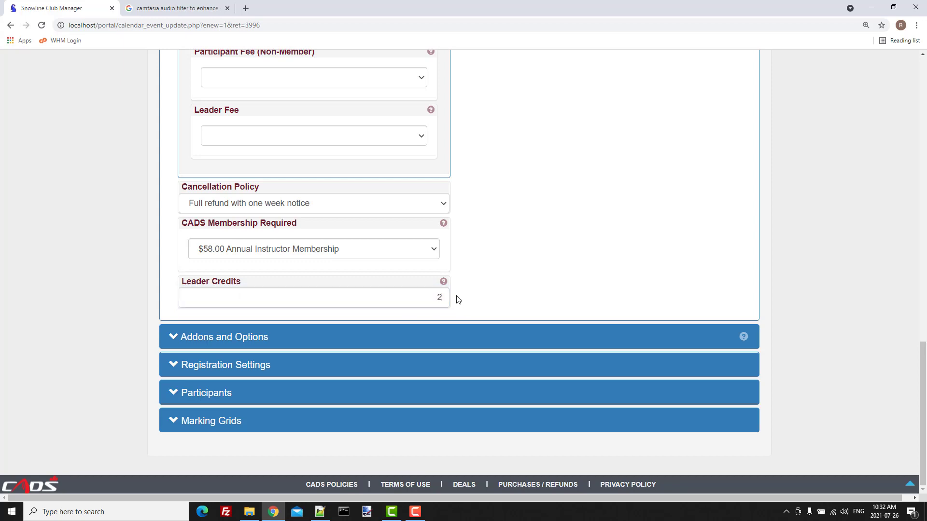
left_click(204, 342)
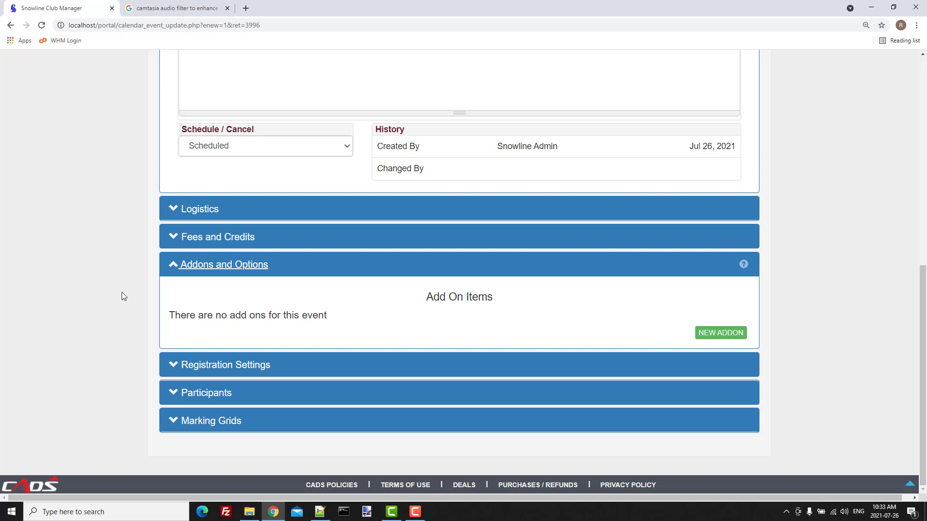
Step: Add a 'Paper CADS Manual' add-on priced 20.00 with the description 'Book'
left_click(718, 334)
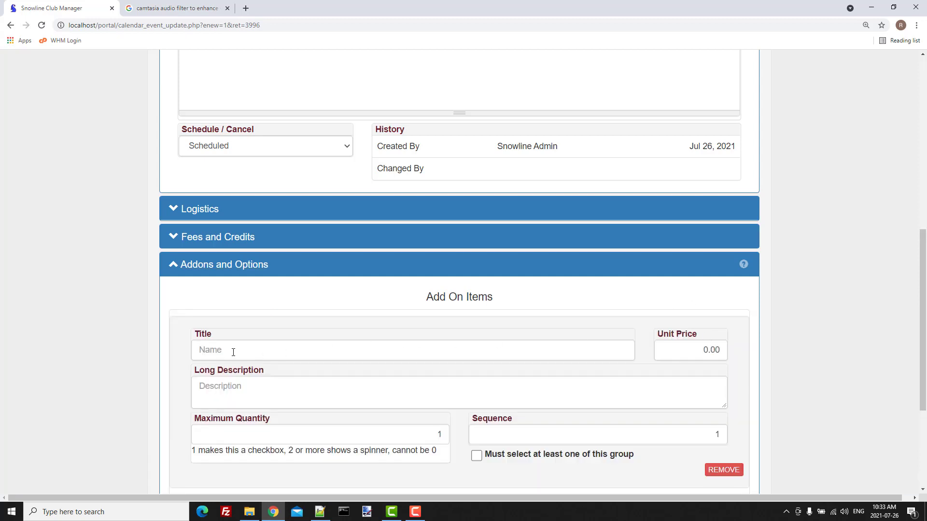
left_click(233, 353)
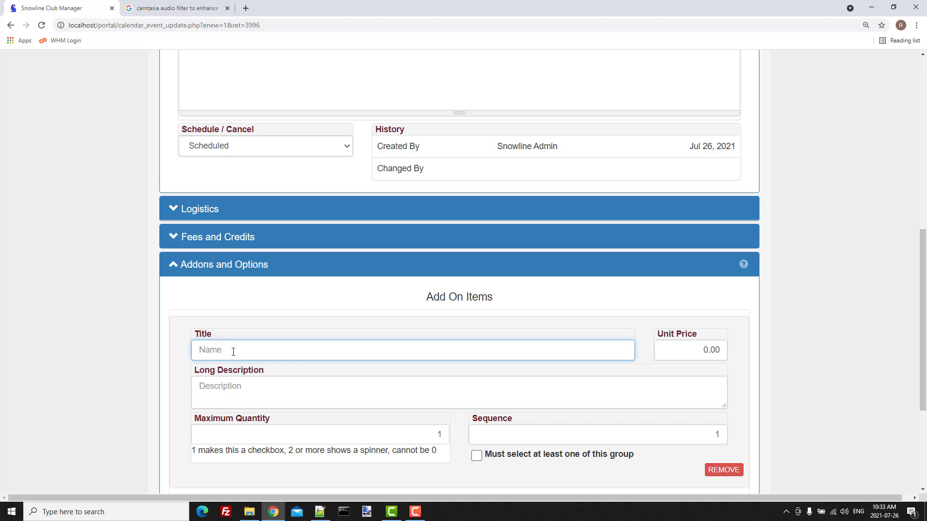
type("Paper CADS Manual")
left_click(707, 356)
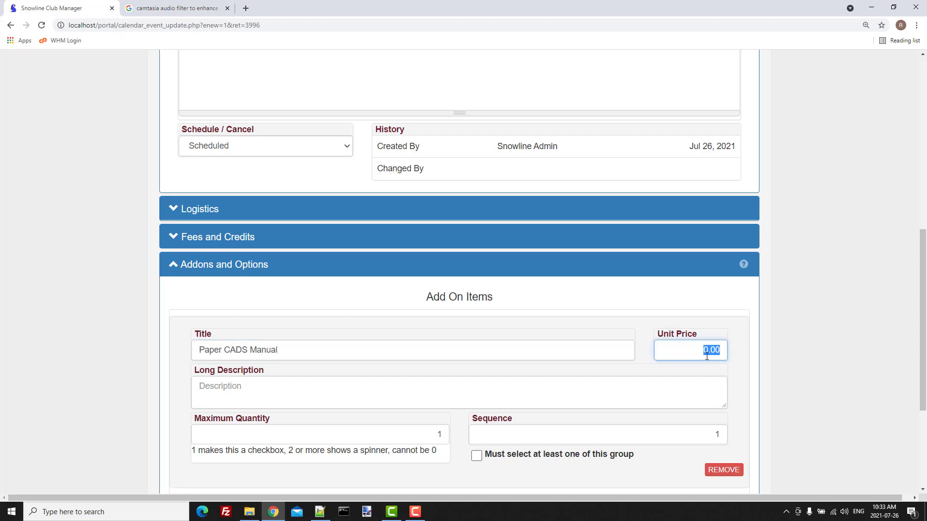
type("20.00")
left_click(220, 386)
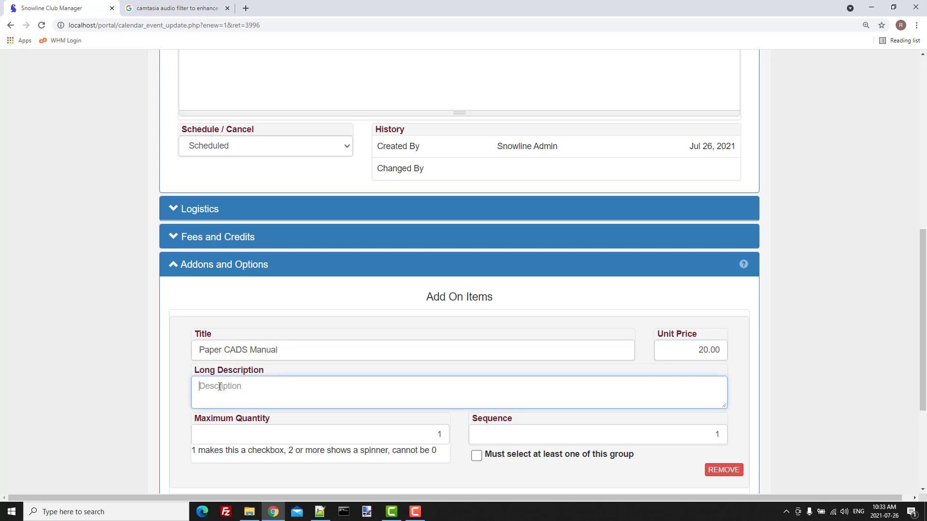
type("Book")
scroll(396, 280, "down", 3)
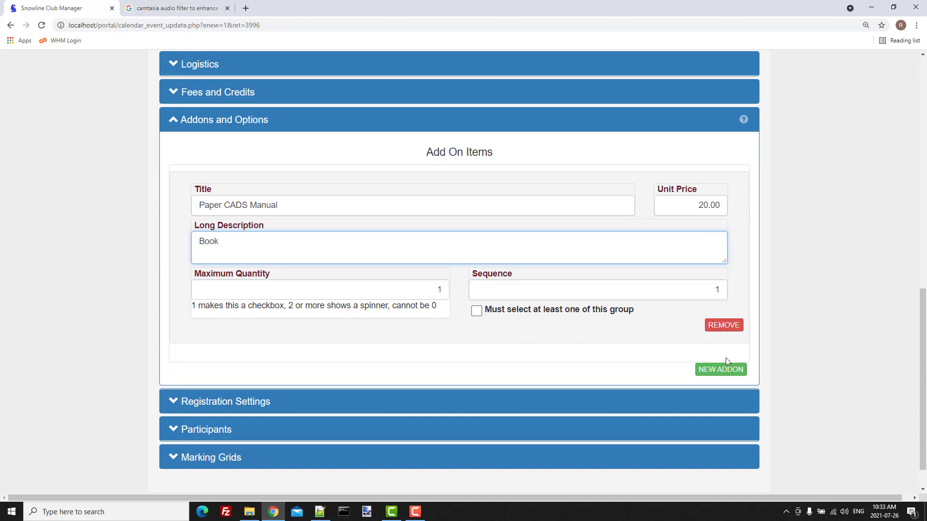
Step: Add a second add-on, 'Electronic Copy of the CADS Manual', described 'Link'
left_click(722, 370)
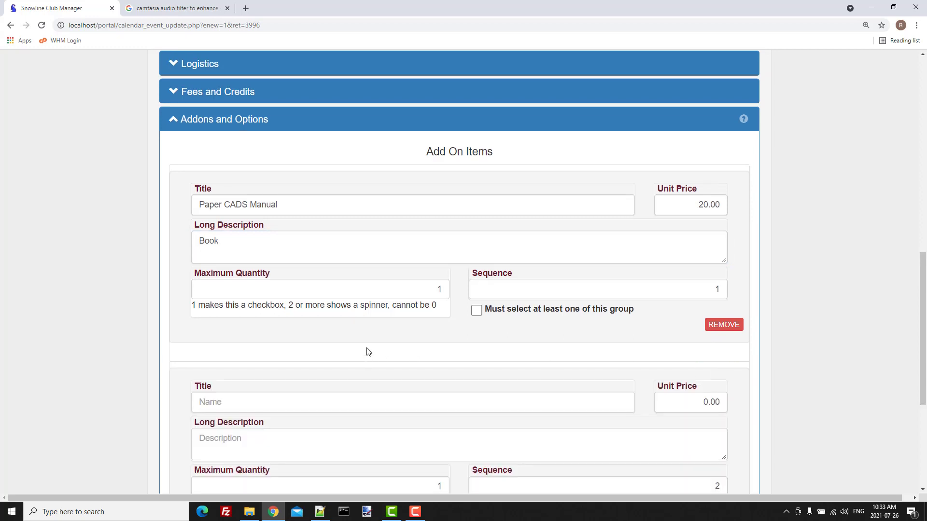
scroll(368, 351, "down", 3)
left_click(210, 233)
type("Electr")
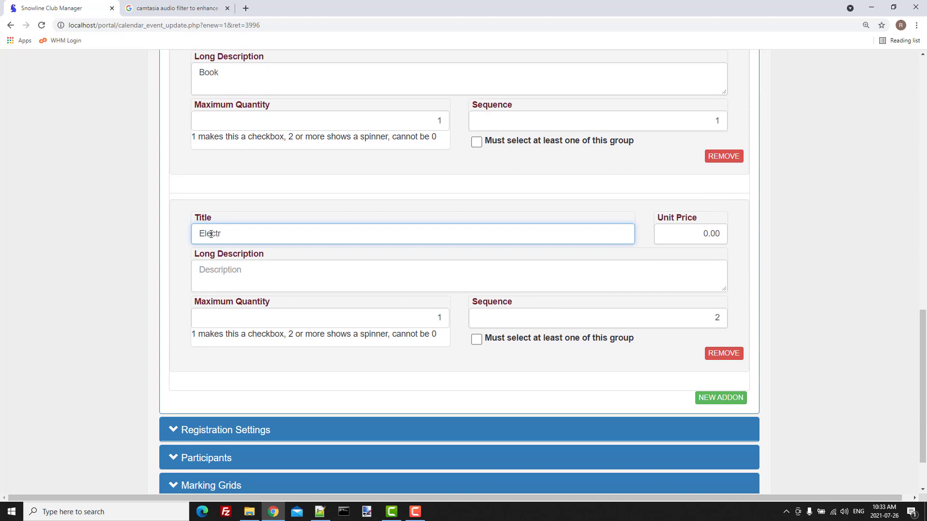
type("onic Copy of the CADS Manual")
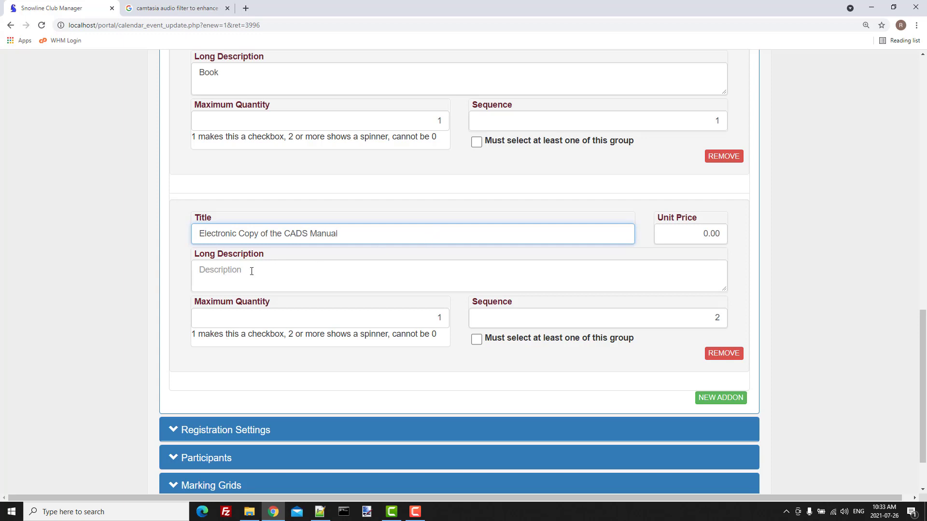
left_click(206, 273)
type("Link")
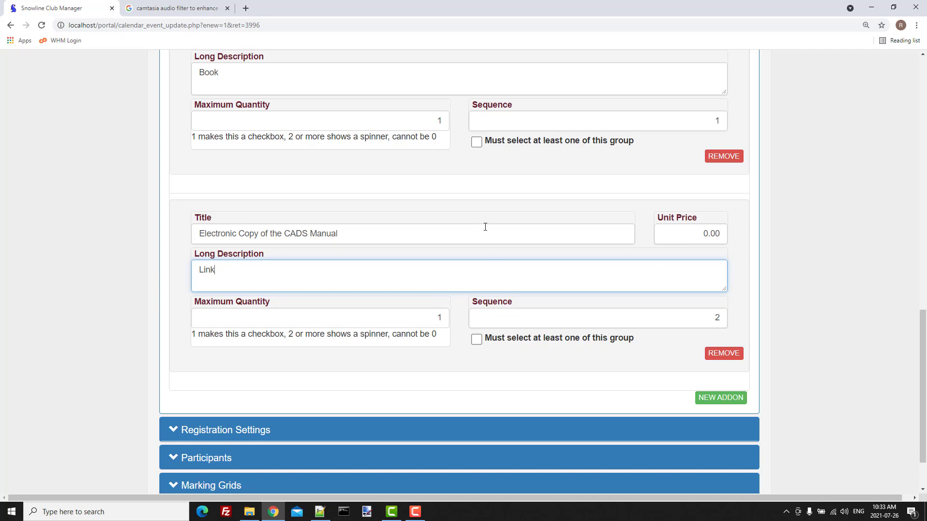
Step: Make both add-ons required and list the electronic copy first (sequence 1, paper manual 2)
left_click(476, 142)
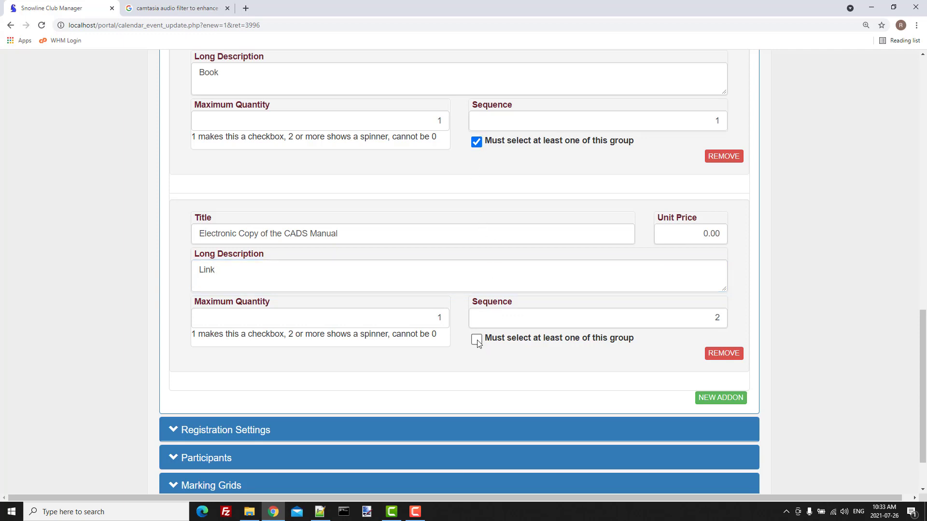
left_click(477, 340)
scroll(477, 342, "up", 3)
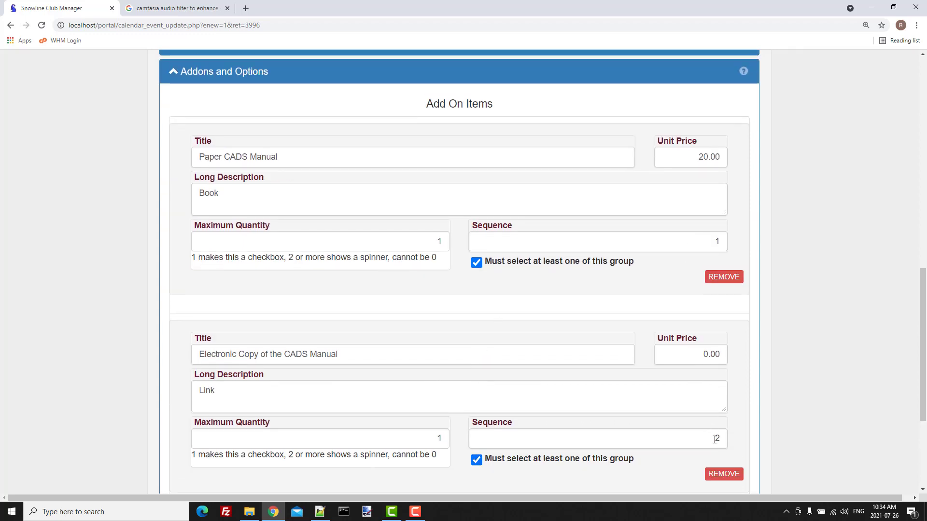
left_click_drag(713, 437, 731, 439)
type("1")
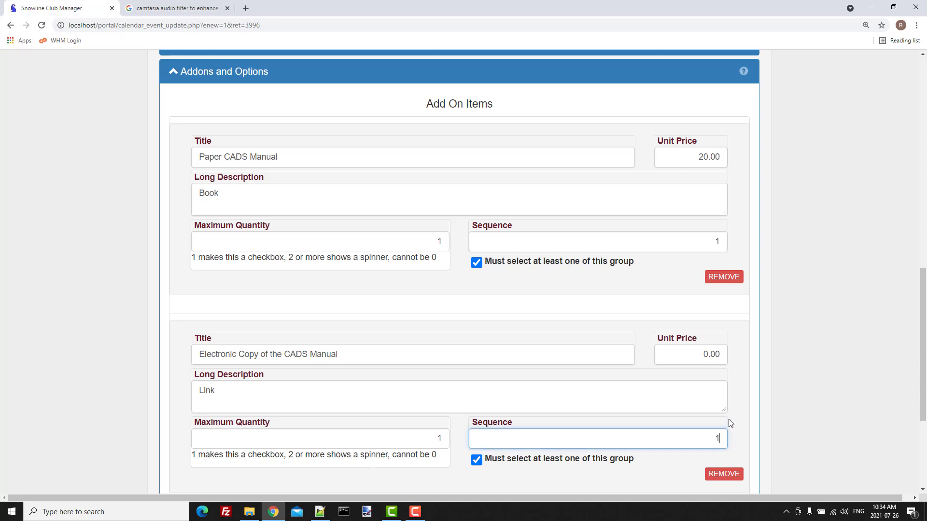
left_click_drag(710, 241, 735, 244)
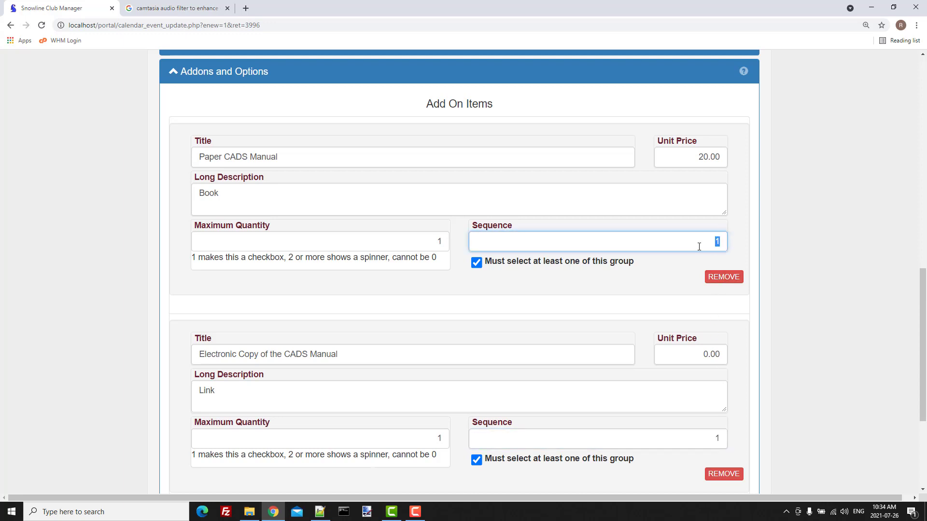
type("2")
scroll(585, 360, "down", 4)
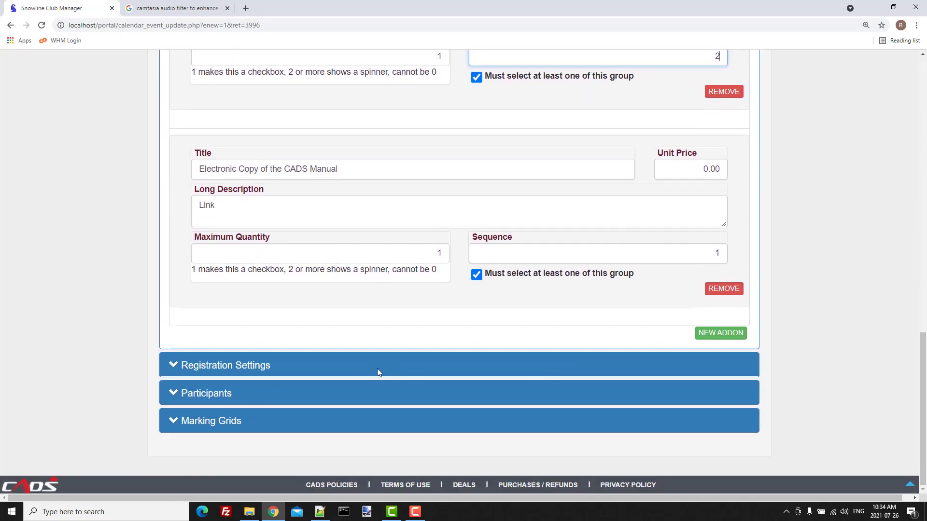
Step: Set Max. Participants to 10 and keep registration visibility at Reg Open
left_click(264, 367)
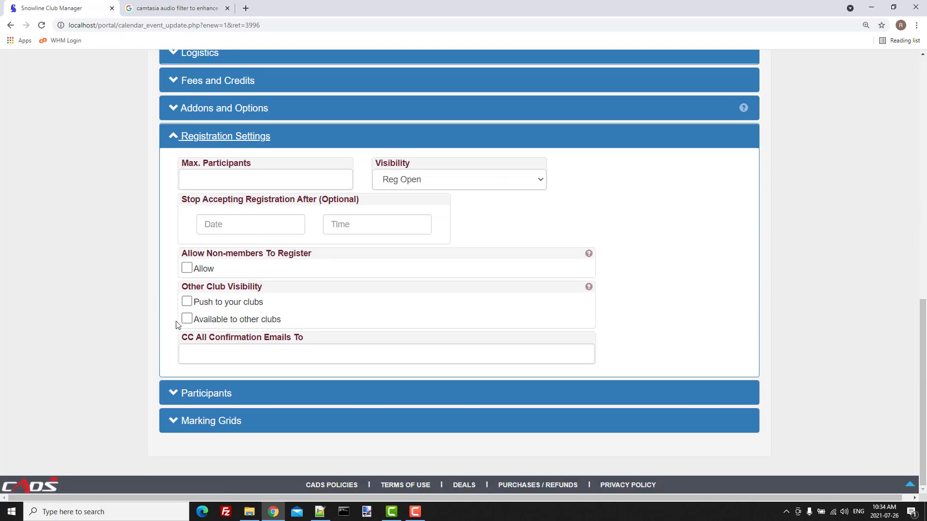
left_click(264, 179)
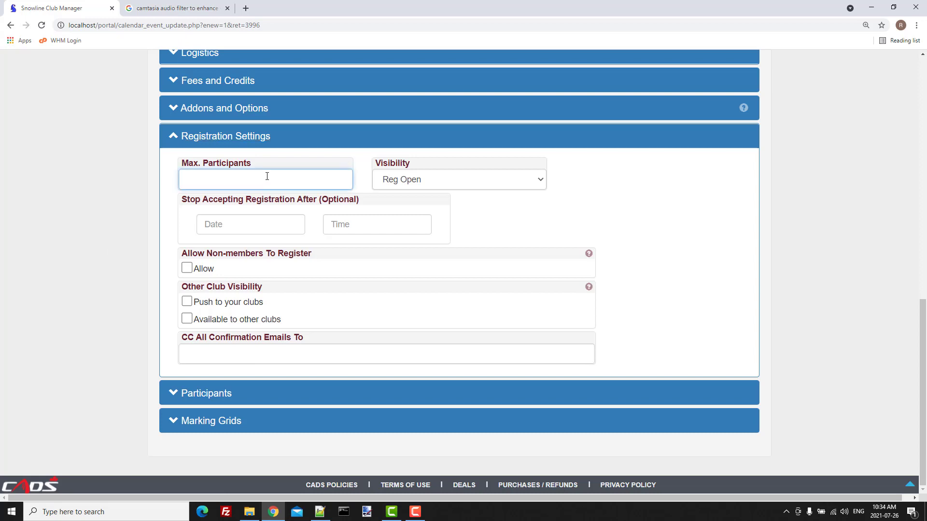
type("10")
left_click(443, 184)
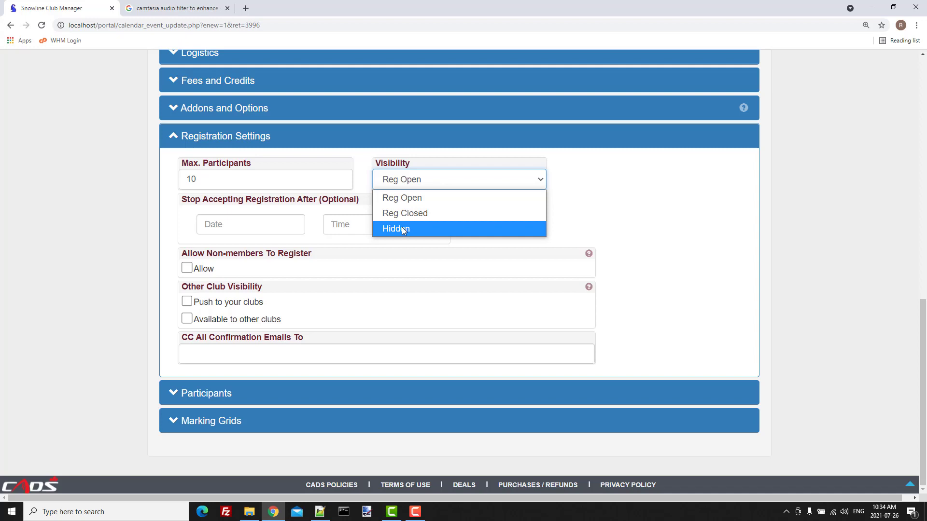
left_click(410, 180)
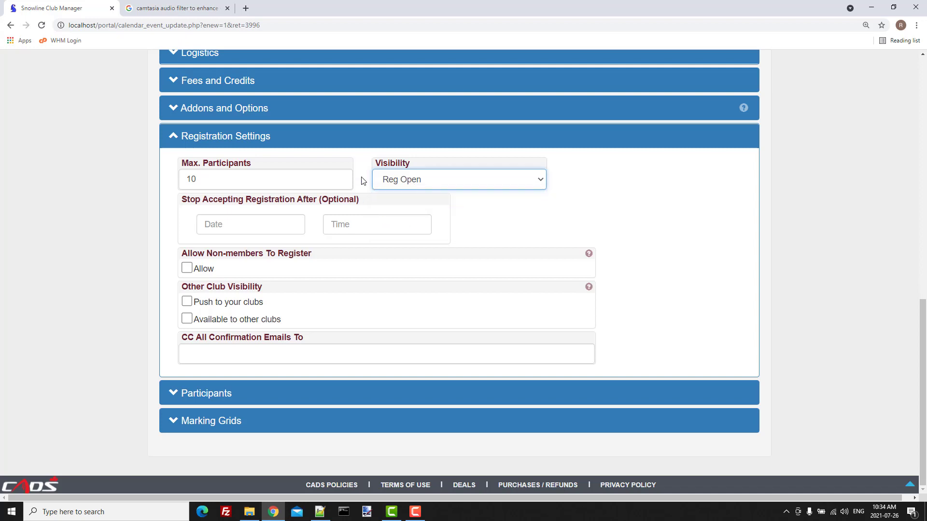
Step: Stop accepting registrations after Oct 28, 2021 at 10:00am
left_click(243, 224)
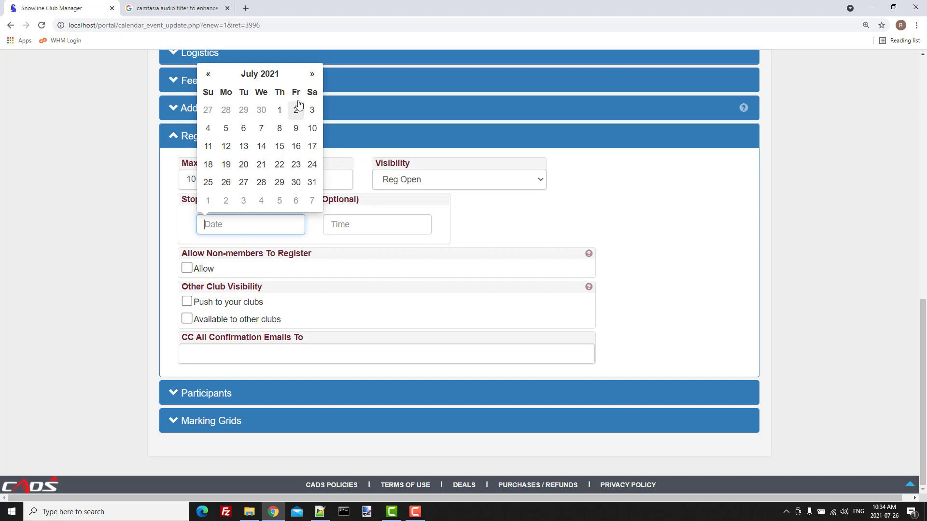
left_click(312, 75)
left_click(312, 75)
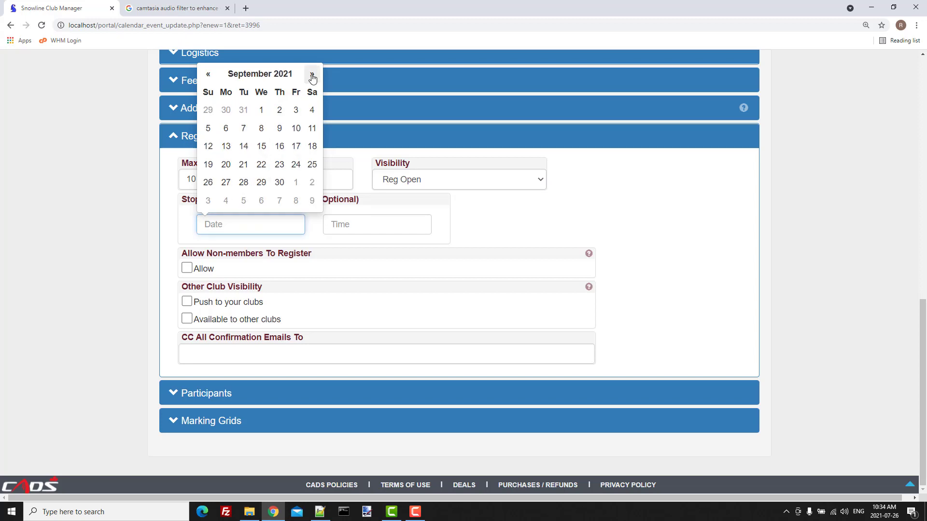
left_click(312, 76)
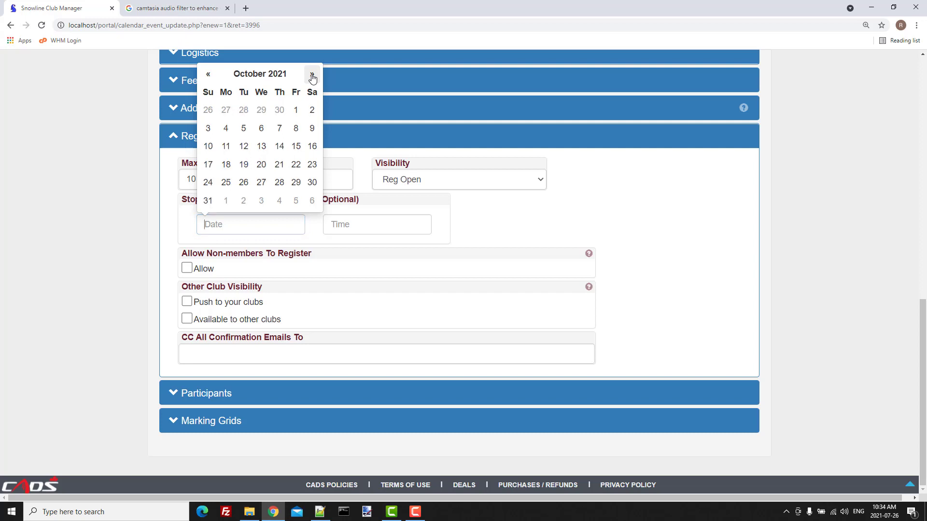
left_click(279, 183)
left_click(365, 224)
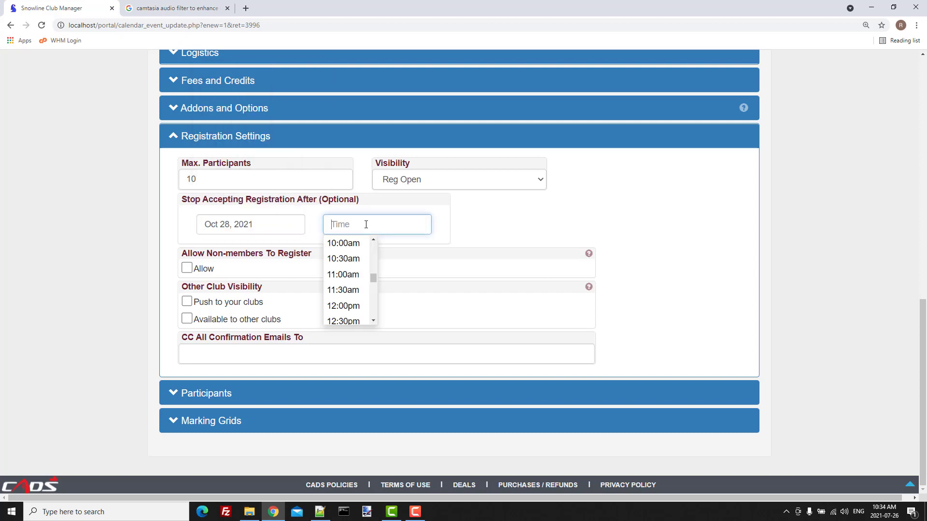
left_click(348, 246)
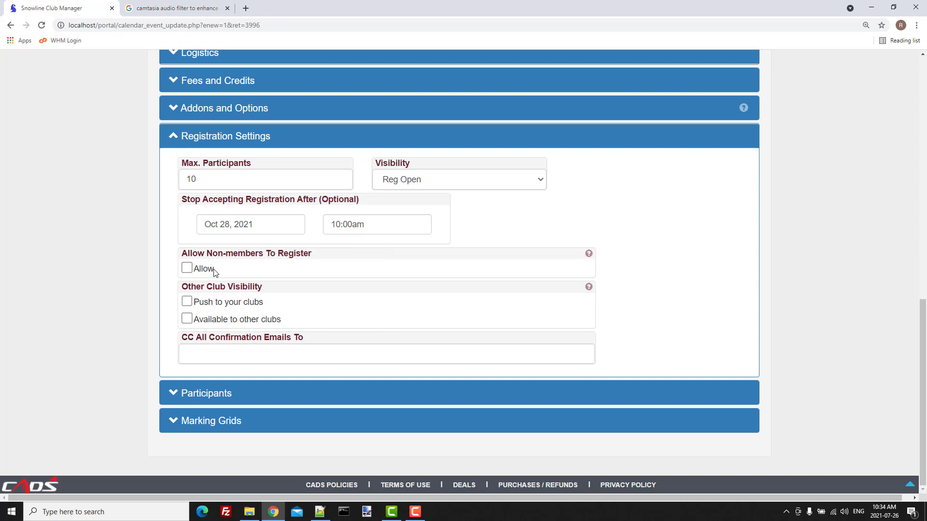
Step: Keep non-member registration off and make the event available to other clubs
left_click(187, 268)
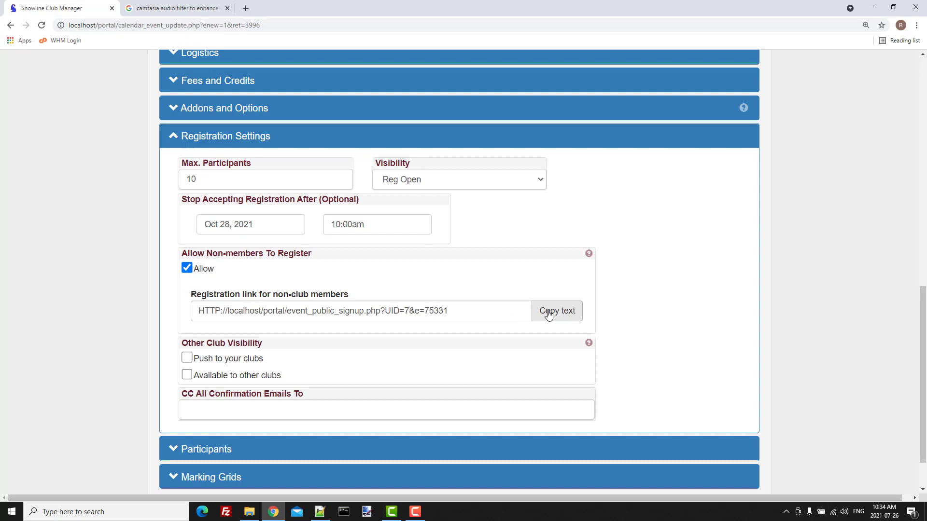
left_click(187, 268)
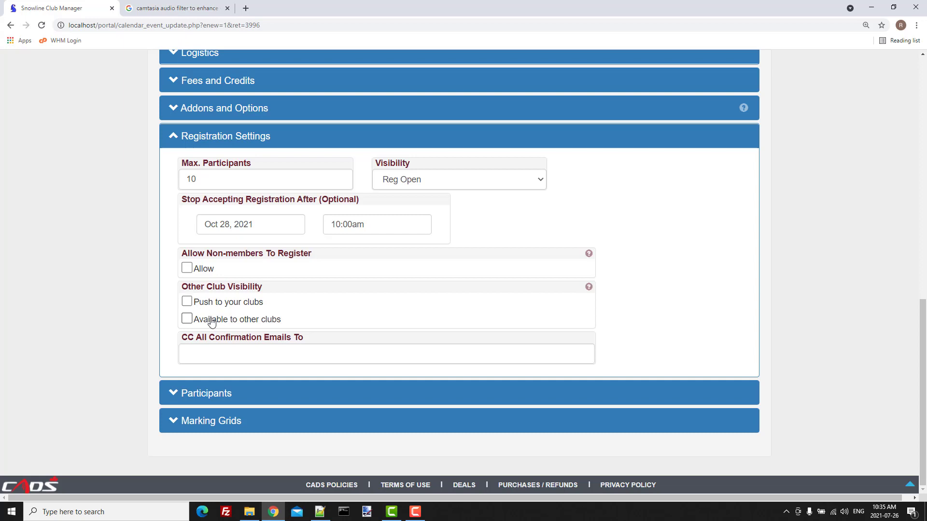
left_click(188, 321)
Step: CC all confirmation emails to the contact's email address and expand Participants
left_click(223, 354)
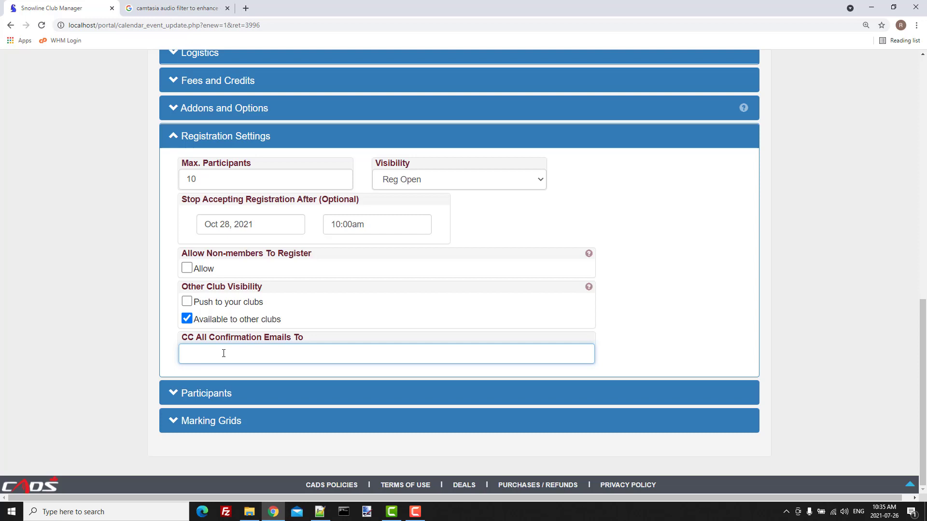
left_click(204, 393)
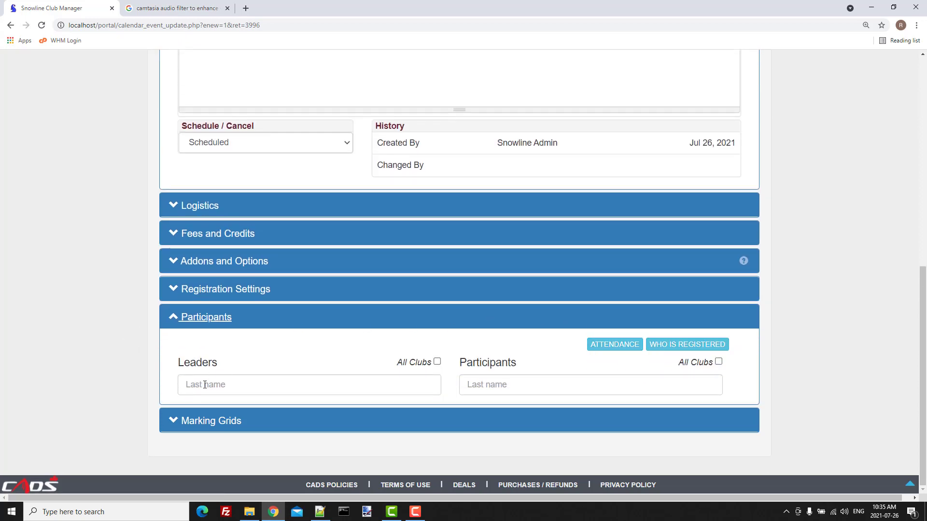
Step: Allow leaders from all clubs and add the instructor found by last name as event leader
left_click(226, 384)
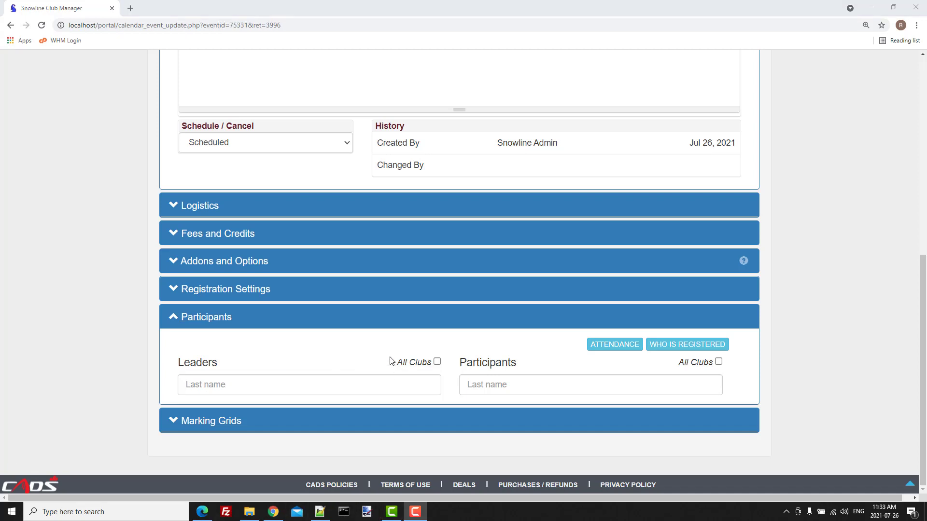
left_click(437, 361)
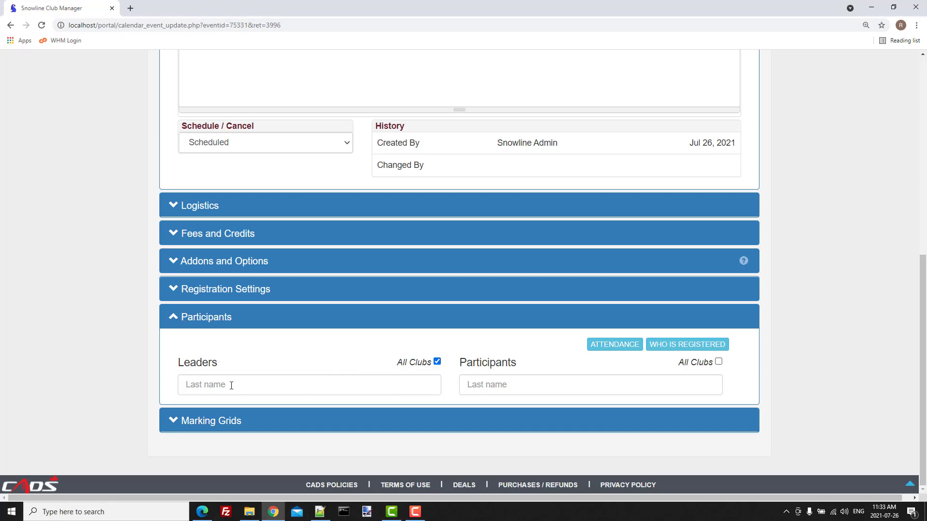
left_click(231, 385)
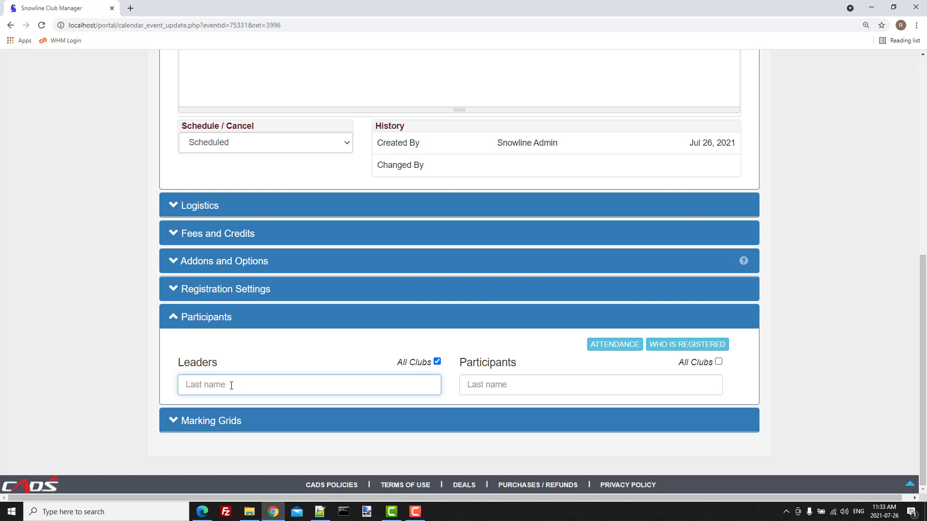
type("lawson")
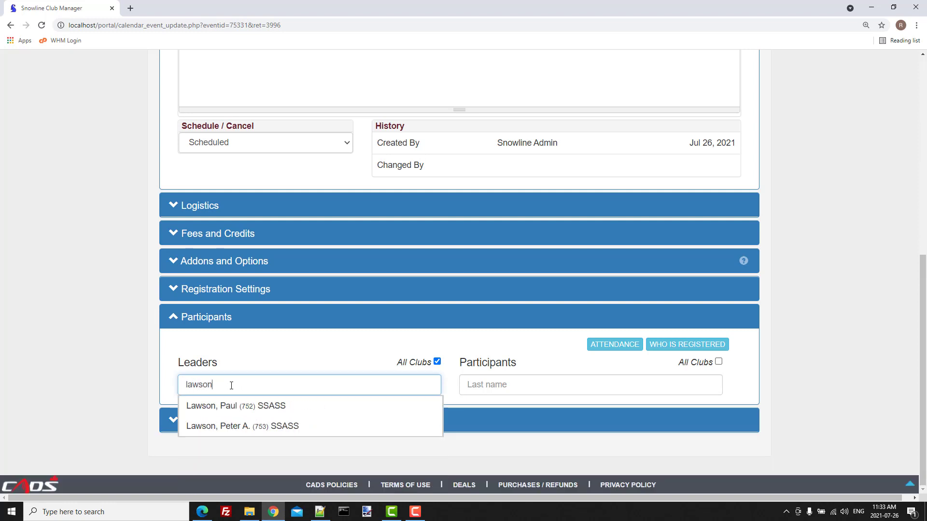
left_click(241, 426)
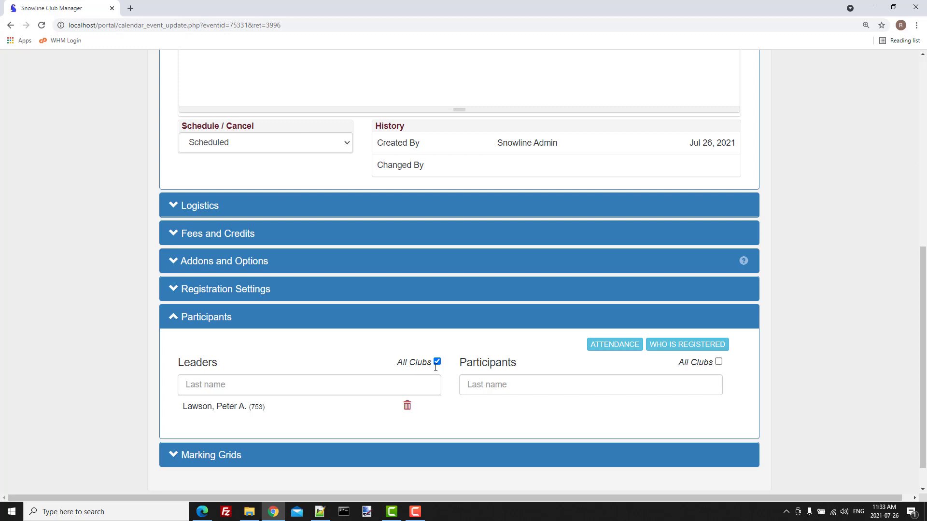
Step: Enter a partial participant name, clear it again, and expand the Marking Grids section
left_click(494, 385)
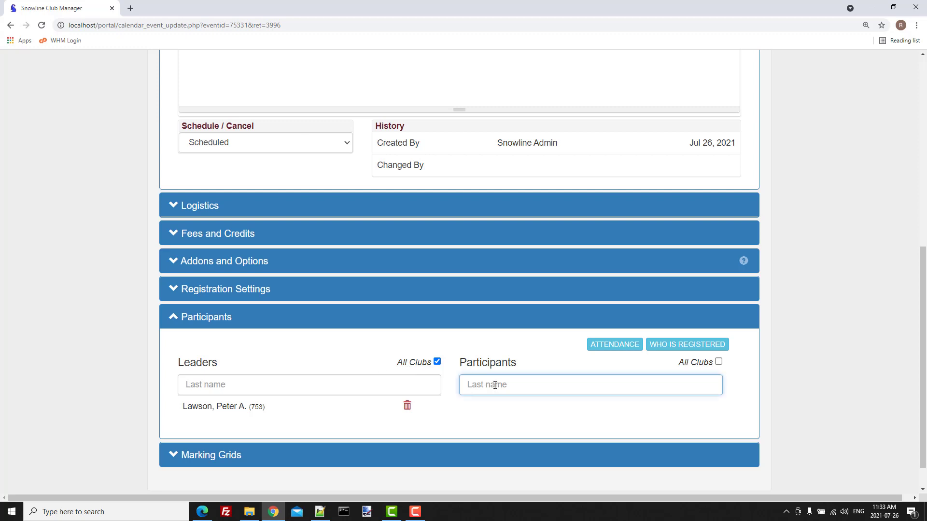
type("riop")
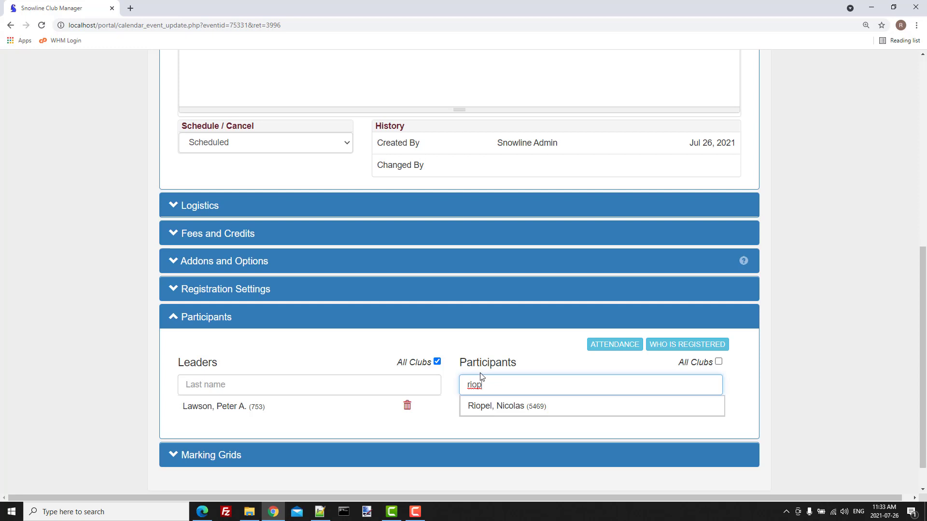
left_click_drag(486, 385, 456, 388)
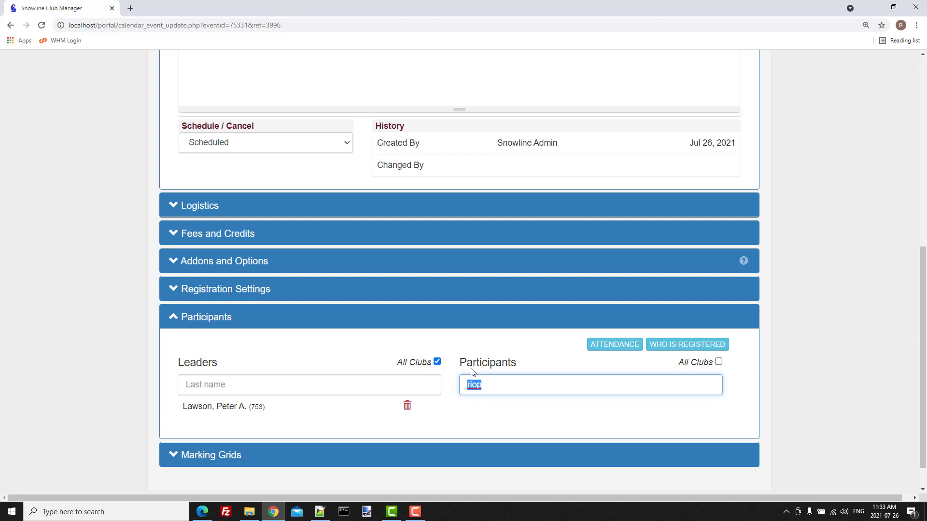
key("BackSpace")
left_click(471, 366)
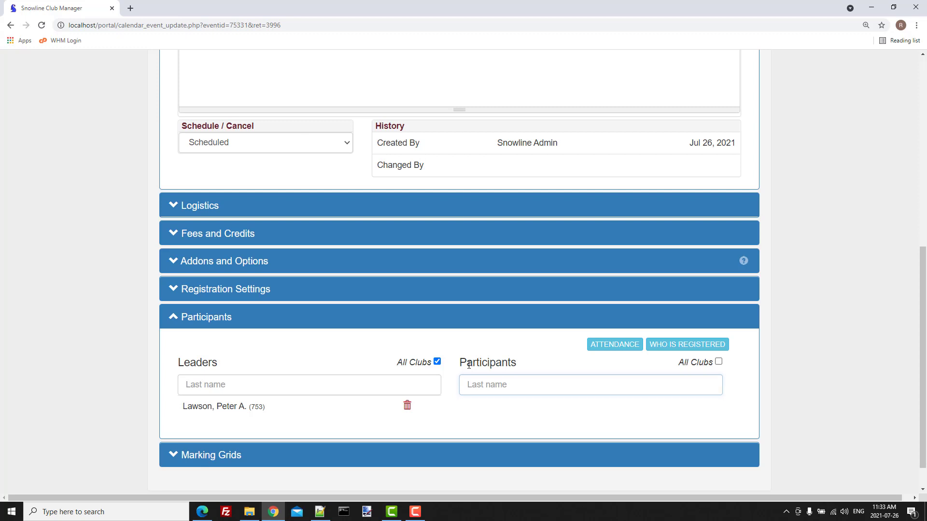
left_click(208, 456)
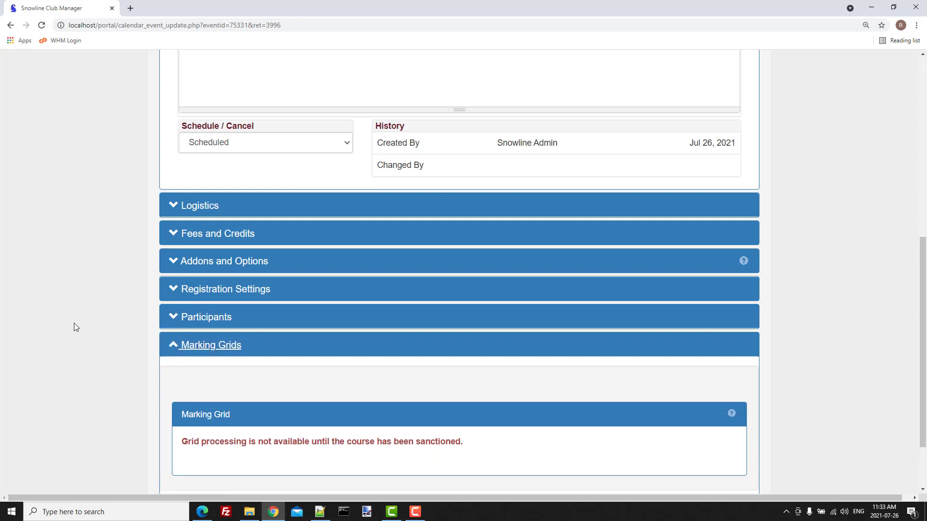
Step: Scroll down to read the Marking Grids message that grids await course sanctioning
scroll(74, 323, "down", 2)
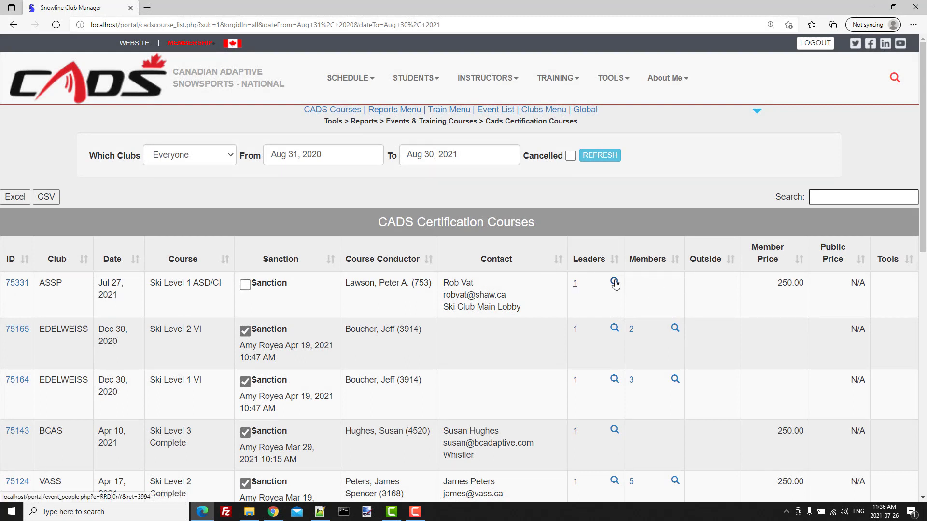
Step: Sanction course 75331, then go back to the event's update page and reload it
left_click(245, 285)
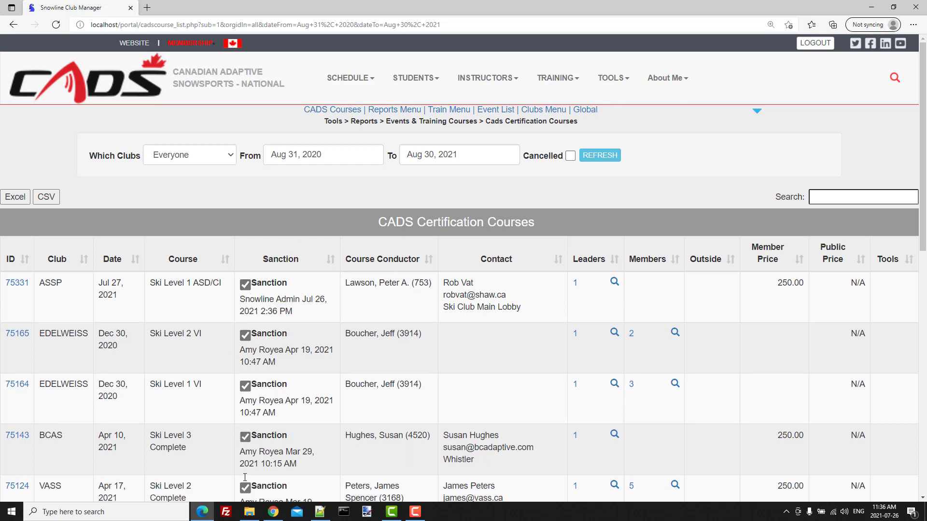
left_click(274, 515)
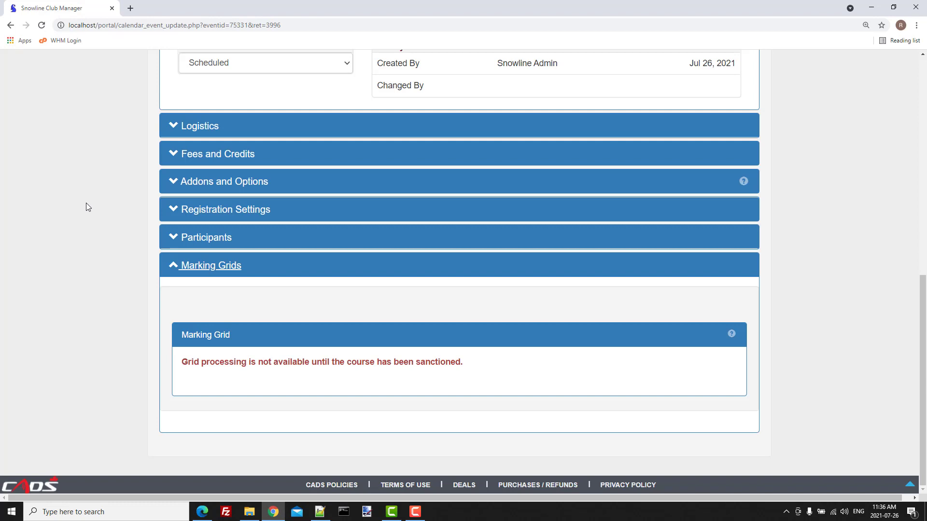
left_click(42, 25)
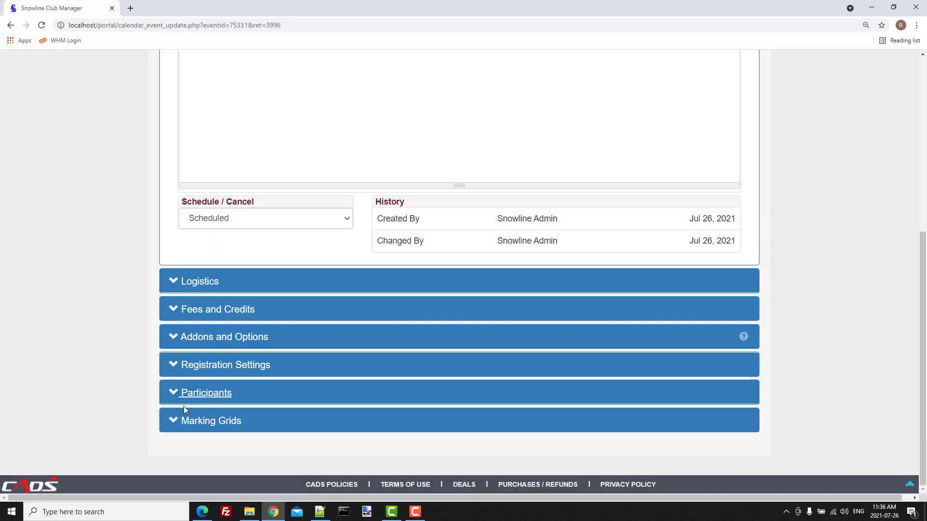
Step: Expand Marking Grids, review its upload and processing tools, then return to the page top
left_click(203, 424)
scroll(113, 358, "down", 4)
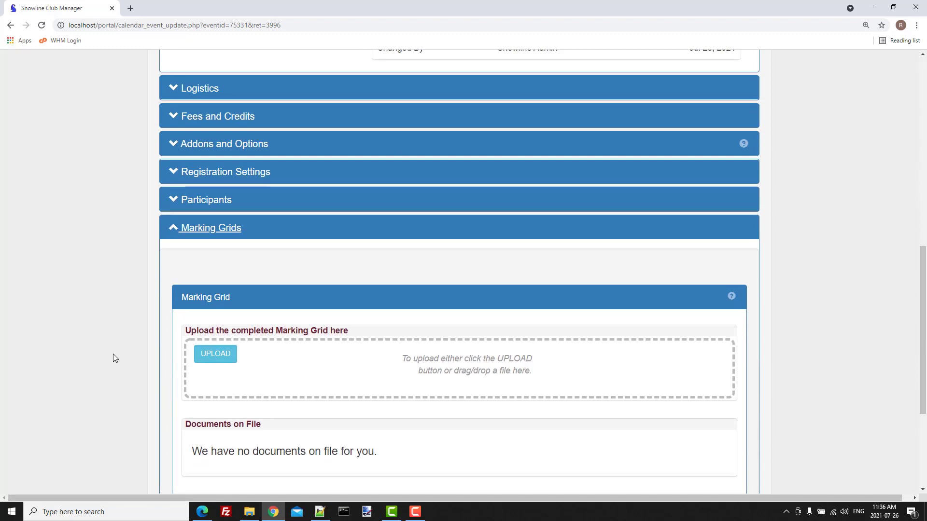
scroll(113, 358, "down", 1)
scroll(121, 224, "down", 3)
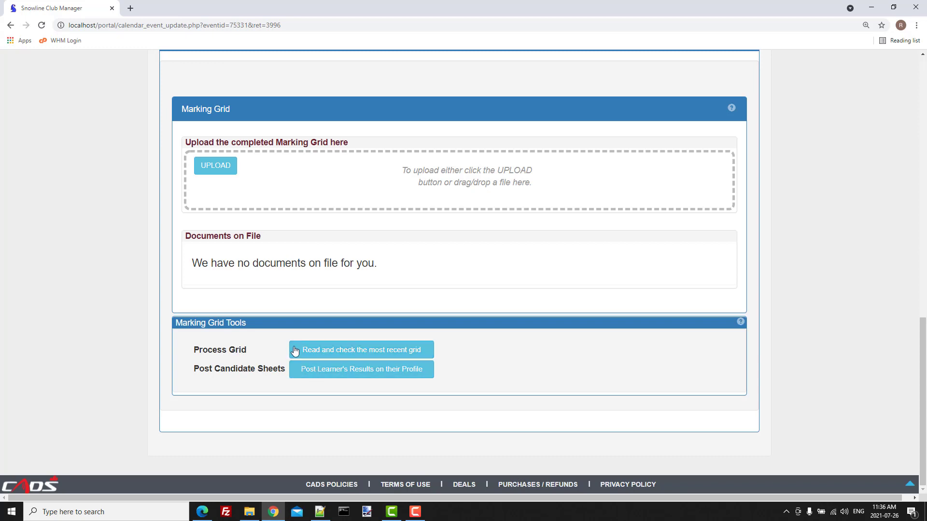
scroll(127, 343, "up", 14)
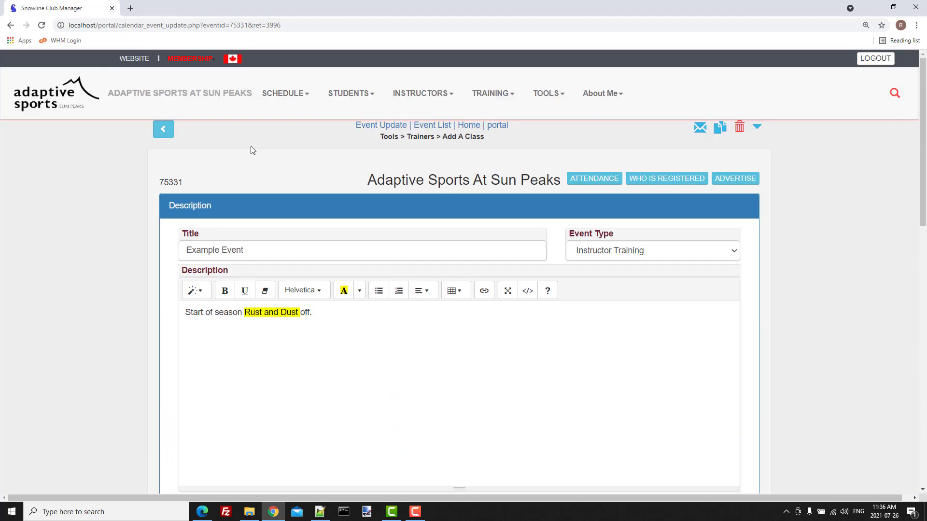
Step: Open the Training & Events calendar, advance to October 2021, and open Example Event
left_click(284, 94)
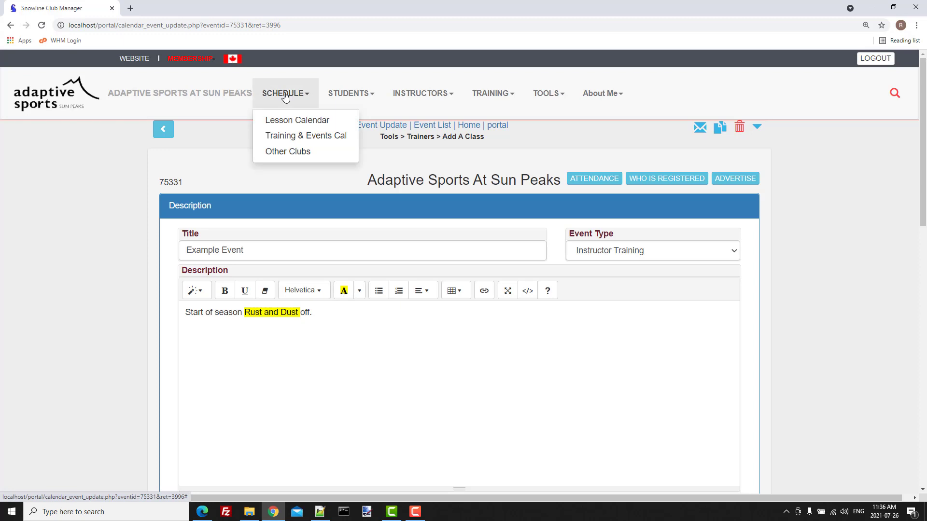
left_click(292, 136)
left_click(116, 178)
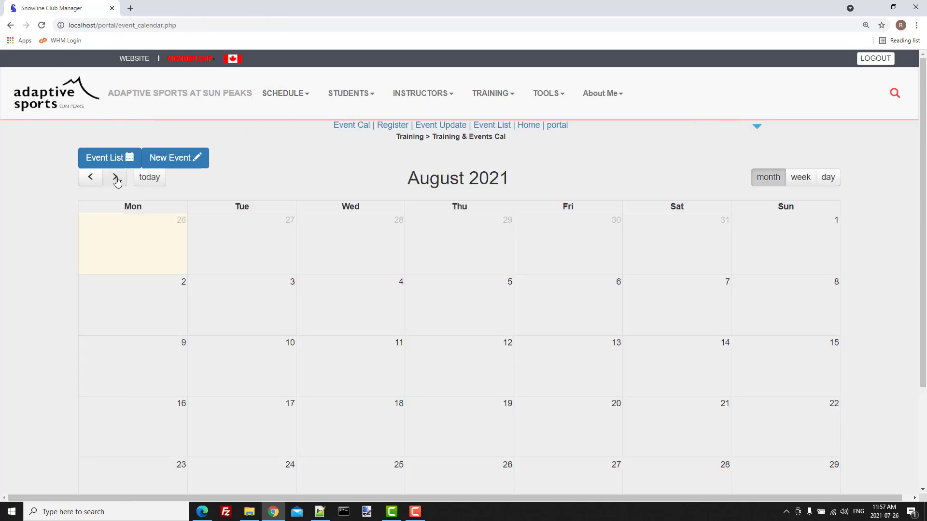
left_click(116, 179)
left_click(115, 179)
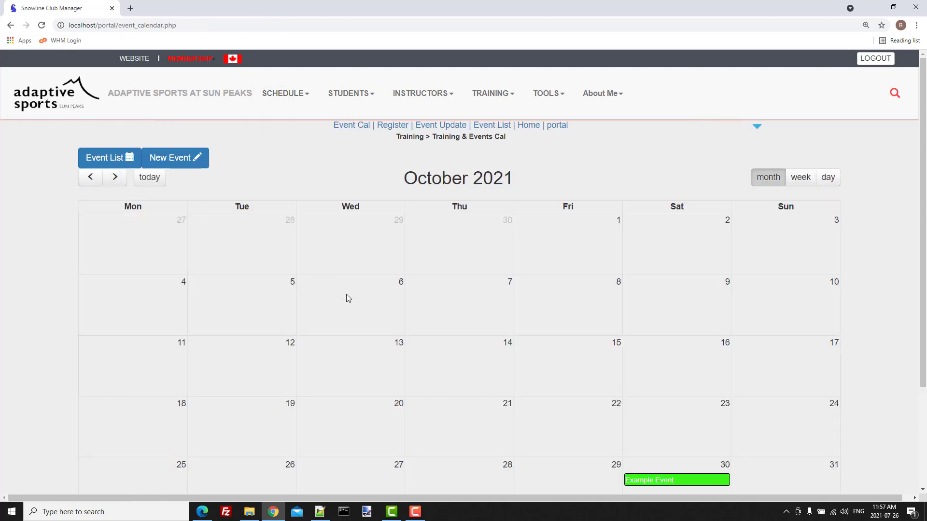
left_click(647, 483)
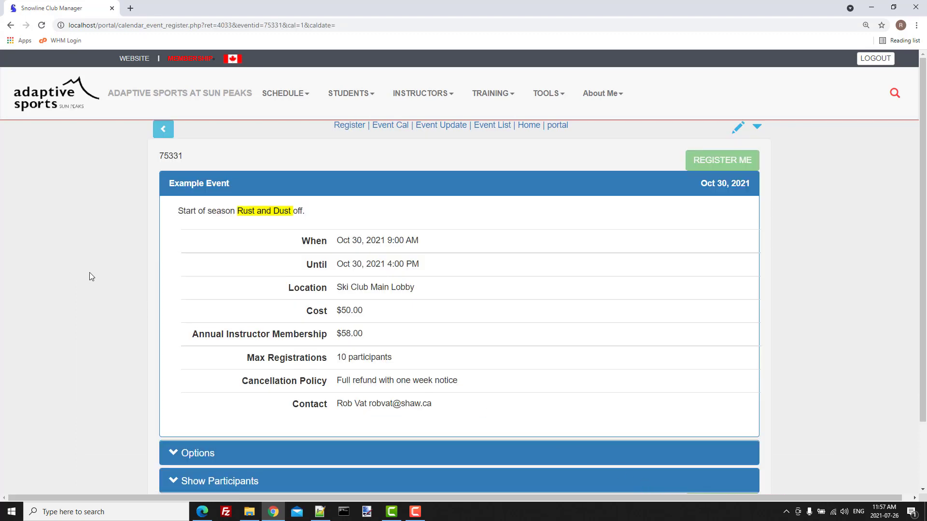
Step: Add the Paper CADS Manual option and register to see the $128.00 cost summary
scroll(89, 272, "down", 3)
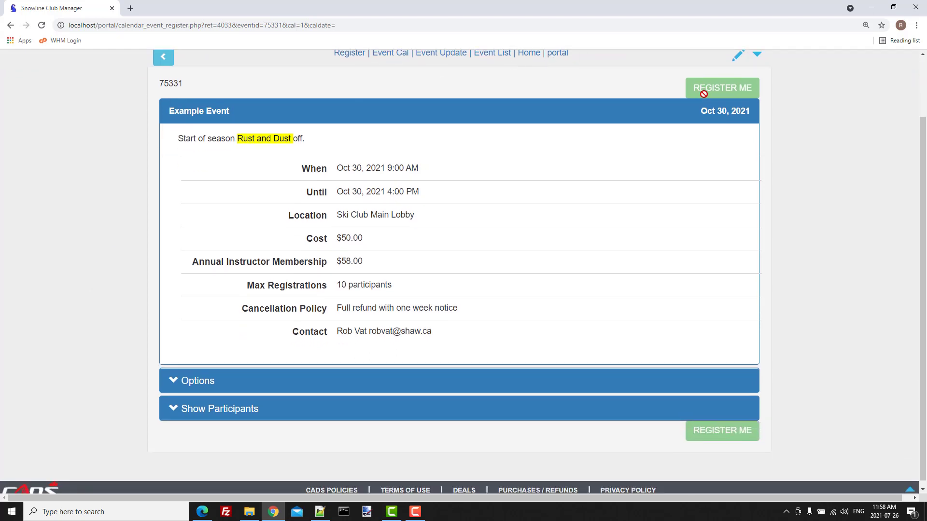
left_click(192, 381)
scroll(133, 331, "down", 5)
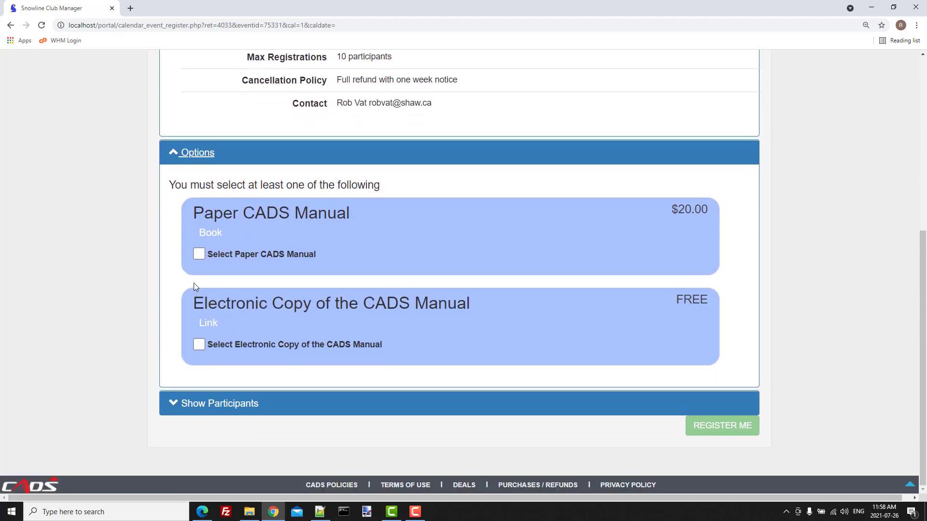
left_click(199, 254)
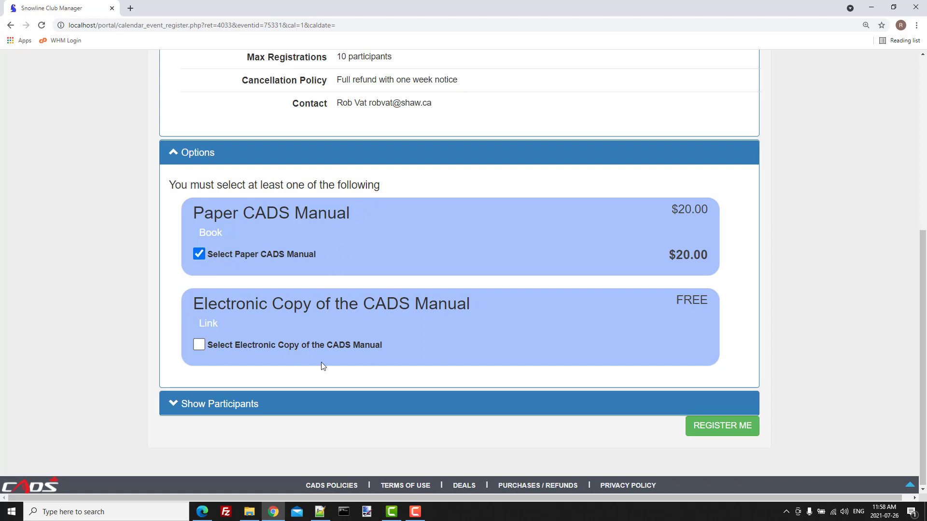
left_click(712, 427)
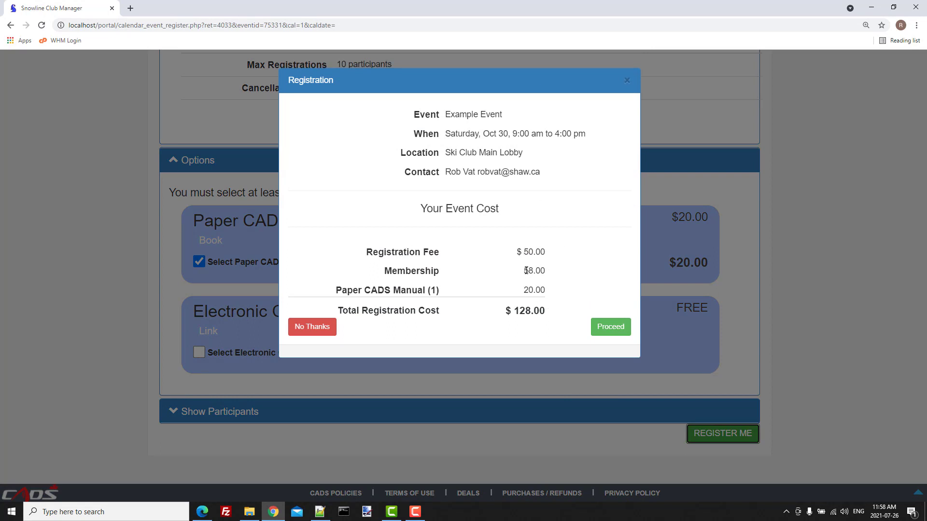
Step: Pay the $128.00 total now by credit card and close both confirmation messages
left_click(607, 329)
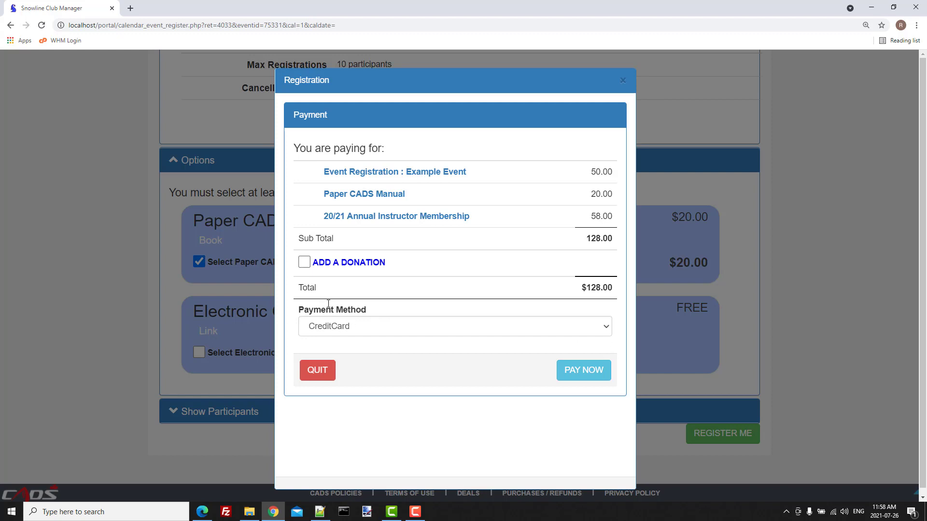
left_click(586, 374)
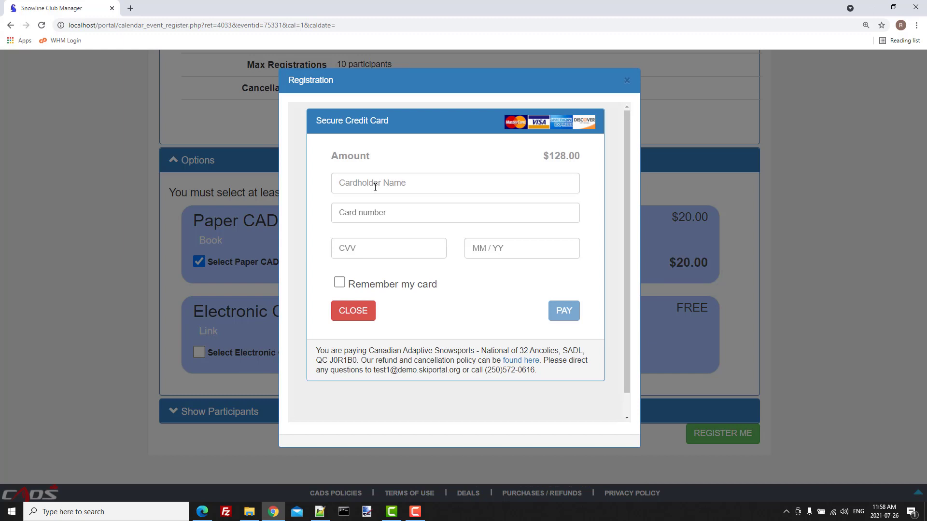
left_click(557, 308)
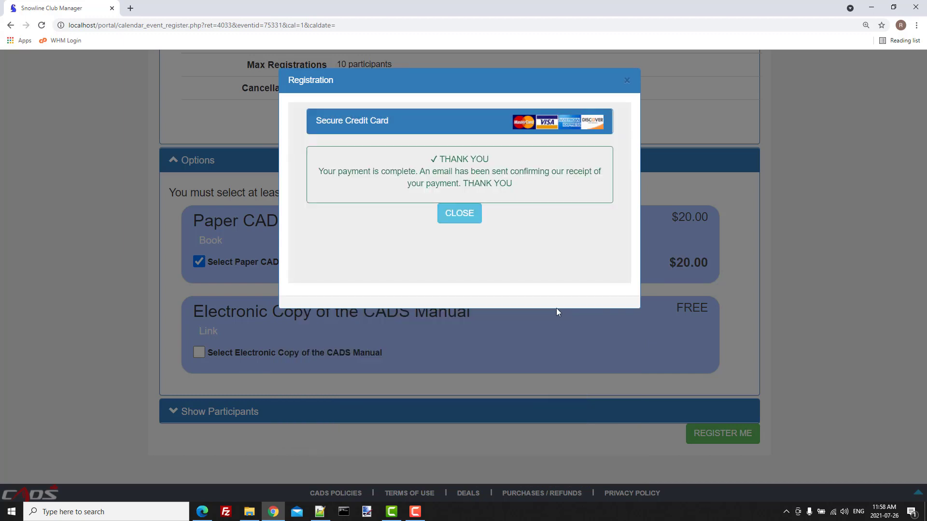
left_click(453, 217)
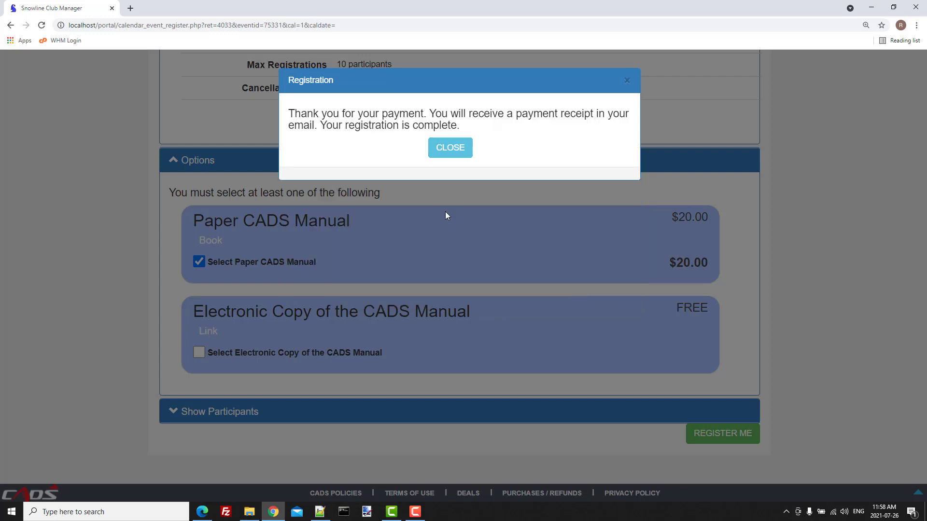
left_click(449, 152)
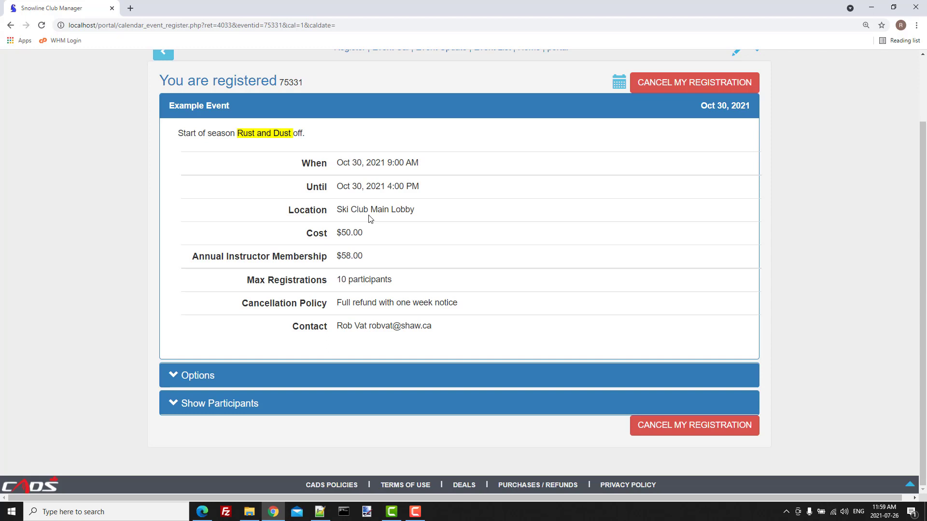
Step: Open the event's edit form, expand Participants, and open the Attendance sheet
scroll(370, 219, "up", 2)
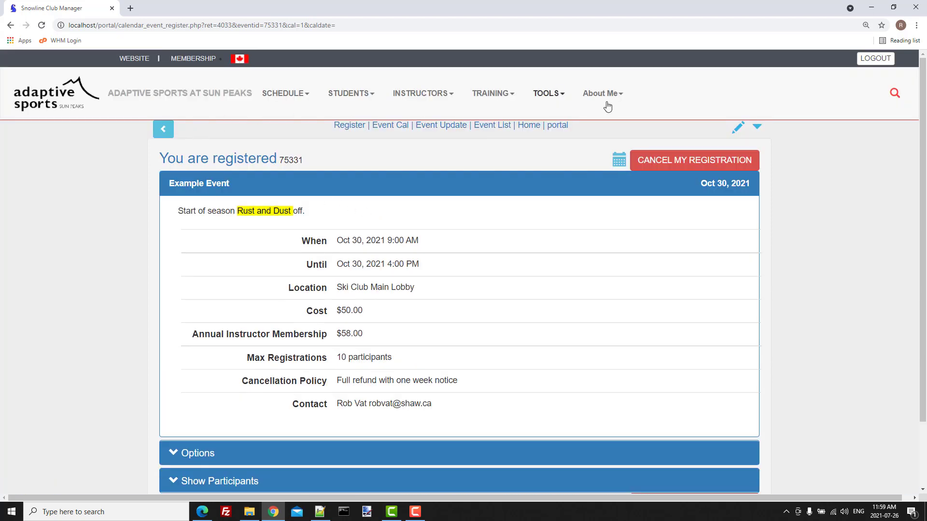
left_click(738, 130)
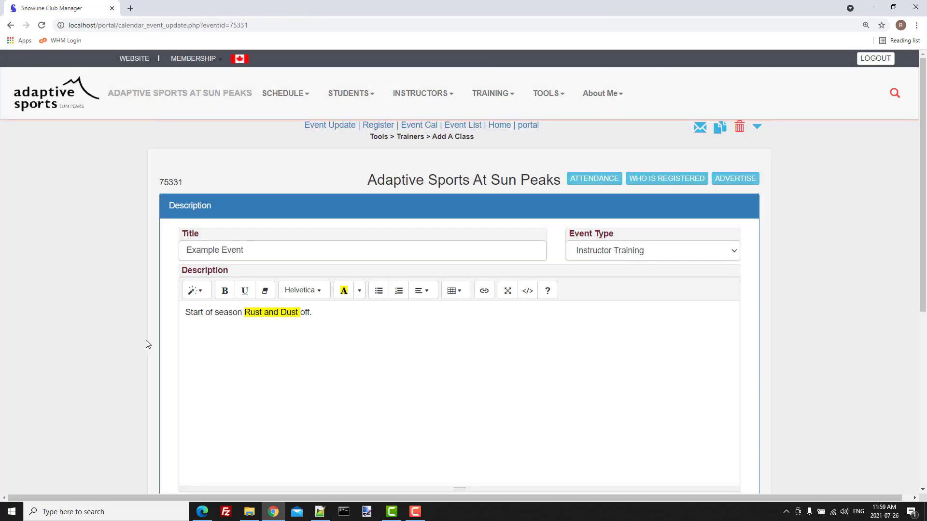
scroll(148, 344, "down", 5)
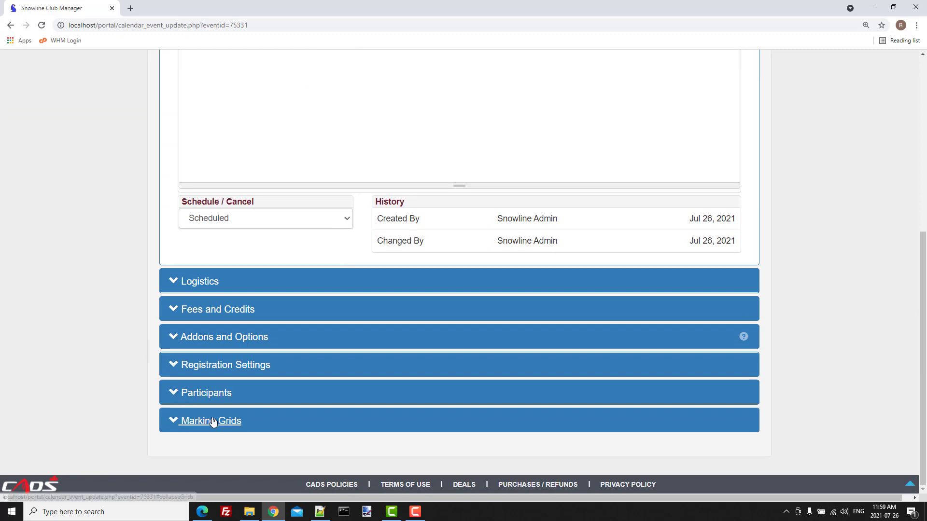
left_click(214, 393)
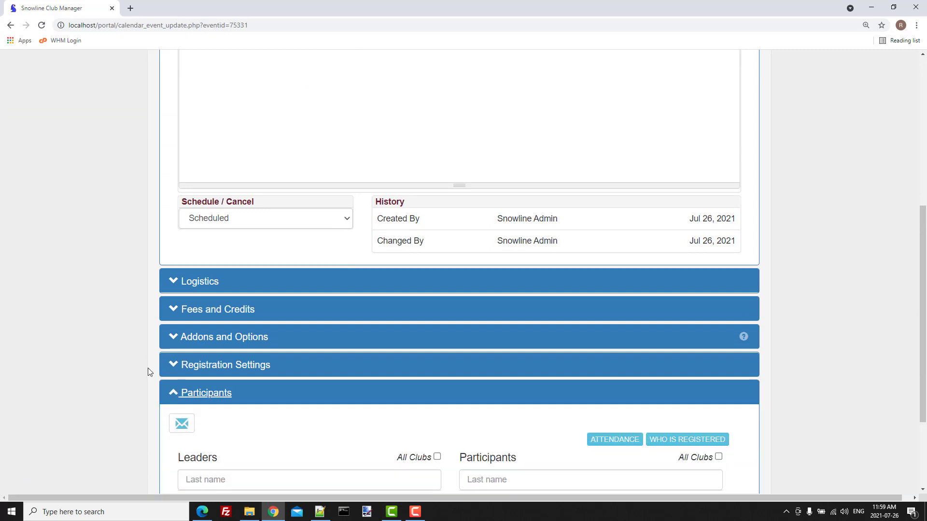
scroll(148, 368, "down", 3)
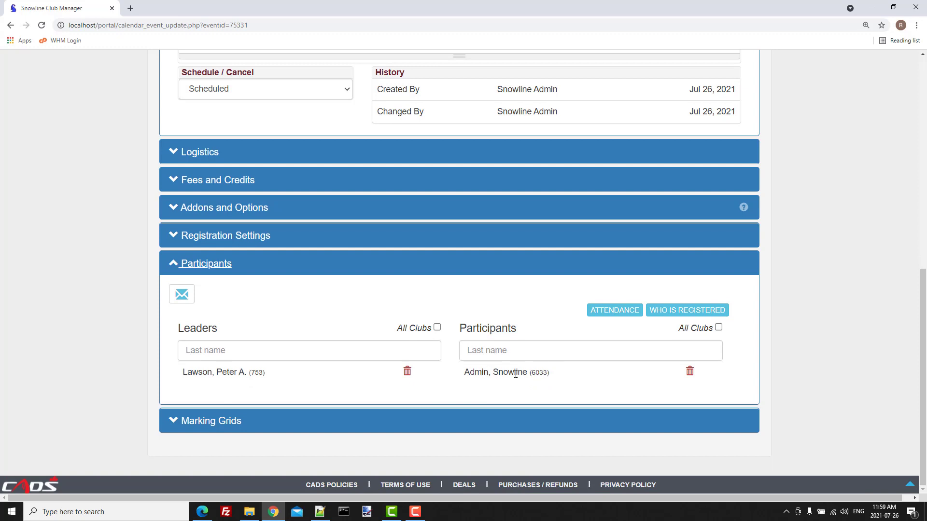
left_click(608, 313)
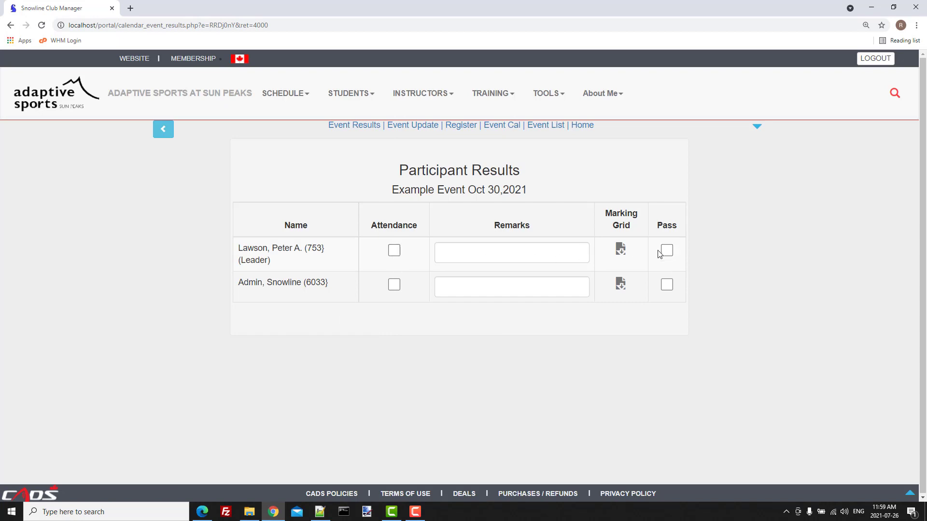
Step: Go back, view who is registered for Example Event, then return to the edit form
left_click(163, 129)
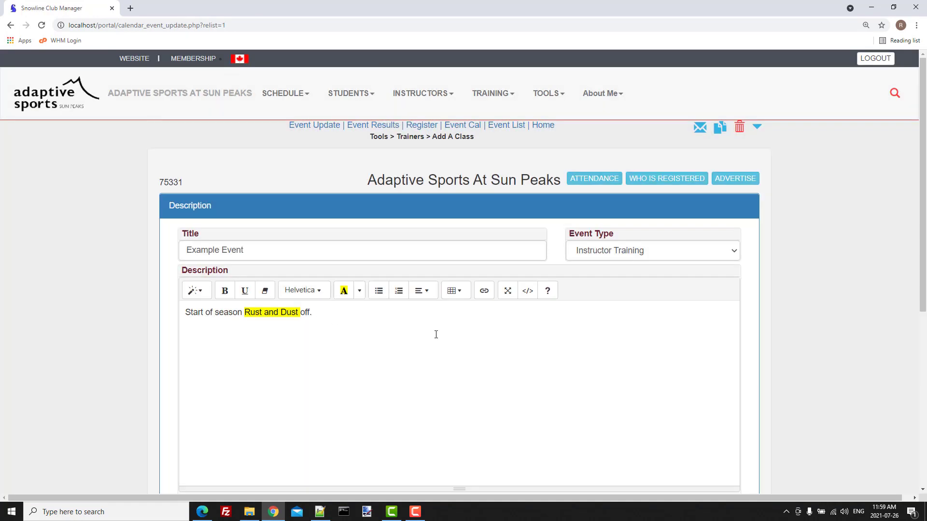
left_click(675, 180)
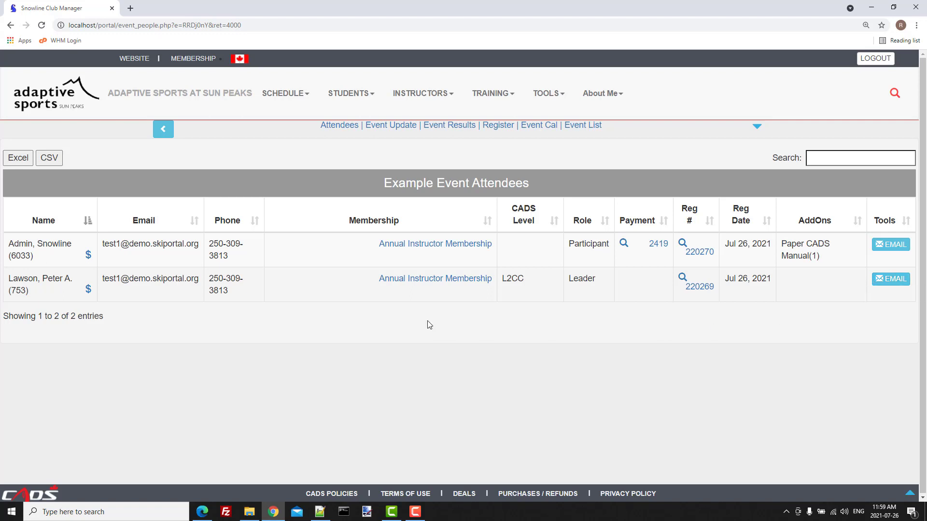
left_click(164, 130)
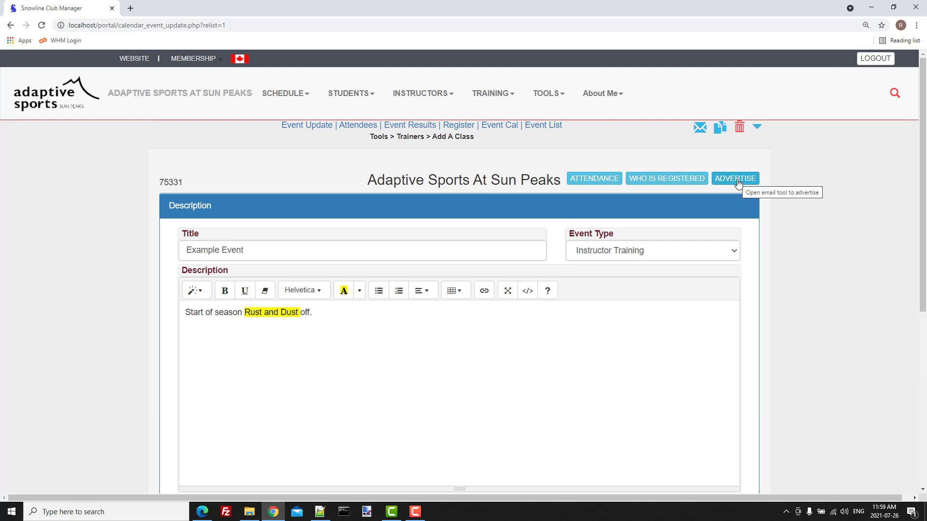
Step: Start an advertising email for Example Event and refresh the recipient list with All Members
left_click(737, 182)
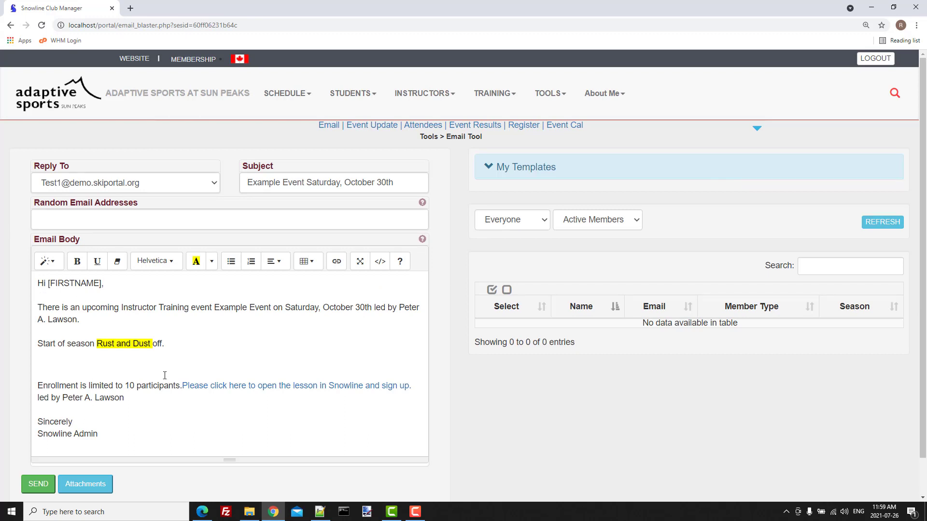
scroll(179, 347, "down", 1)
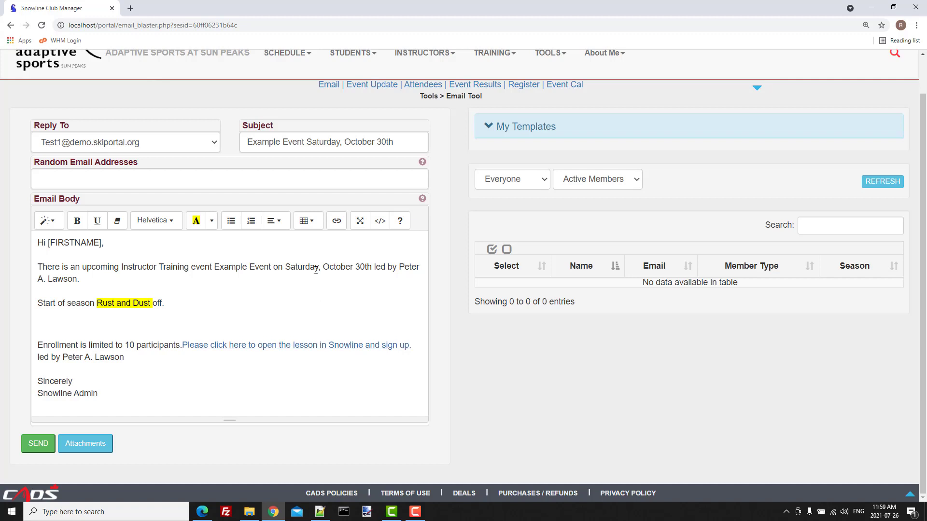
left_click(631, 179)
left_click(603, 198)
left_click(881, 182)
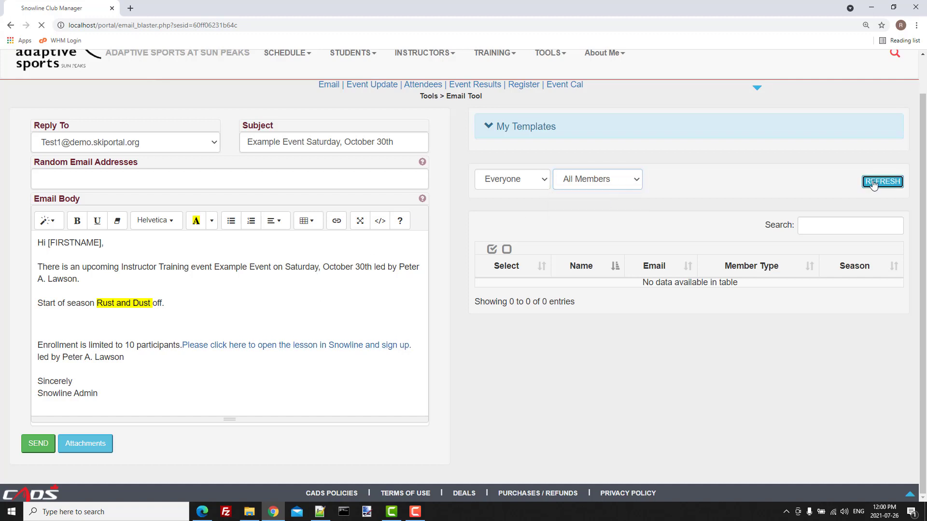
Step: Tick the chosen members' Select boxes as recipients, then return to the club home page
scroll(593, 251, "down", 3)
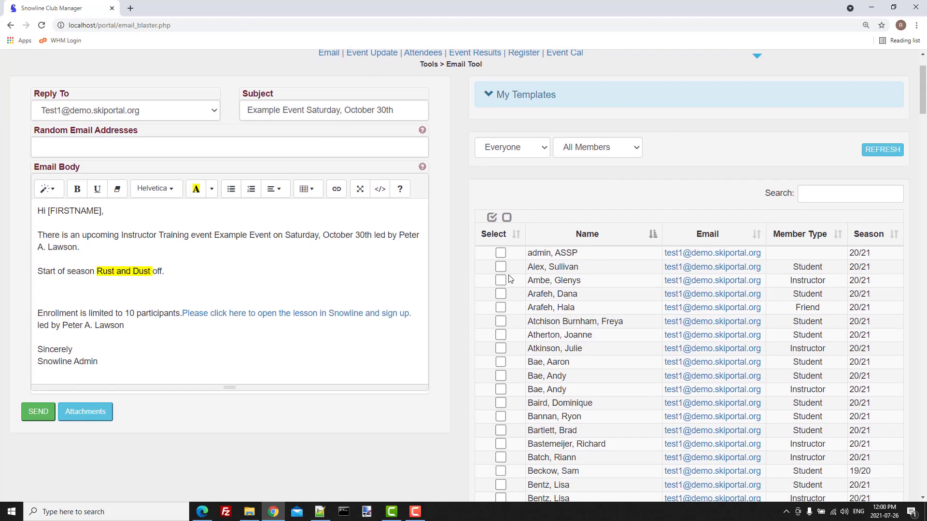
left_click(500, 280)
left_click(501, 294)
left_click(502, 322)
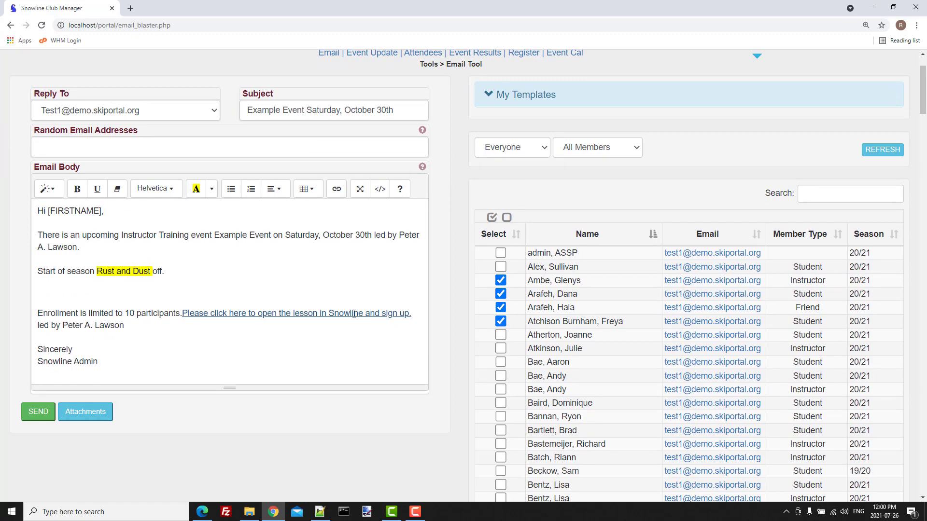
scroll(489, 315, "up", 3)
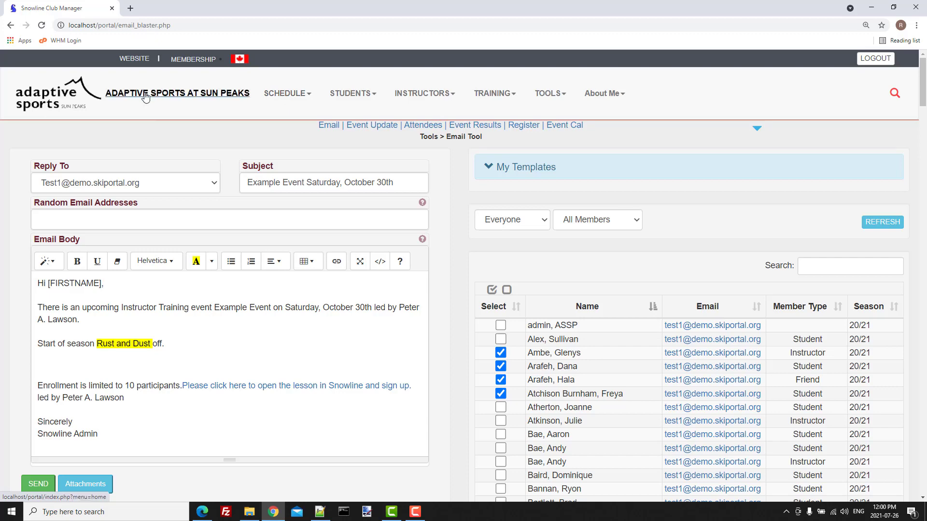
left_click(56, 99)
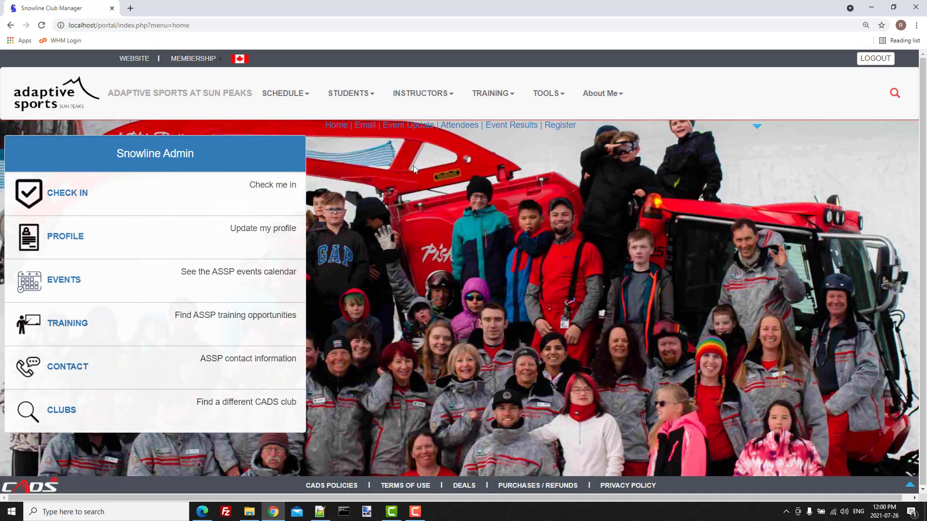